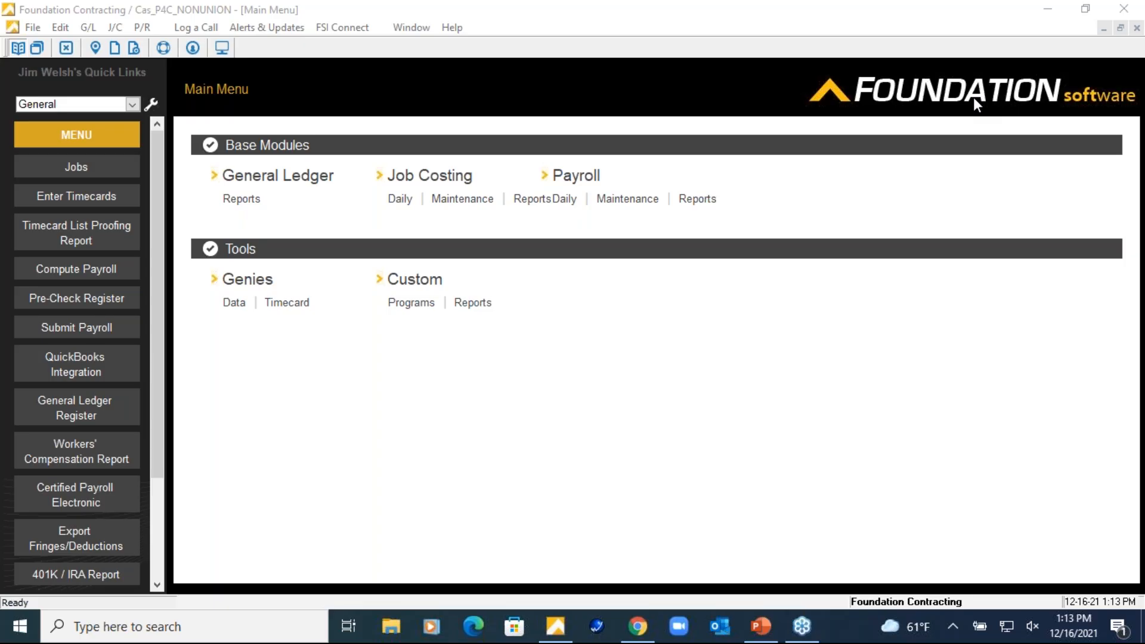
Step: Open the union pay rates in modify mode and view the rate table for union 38, I.B.E.W. Local 38
left_click(615, 199)
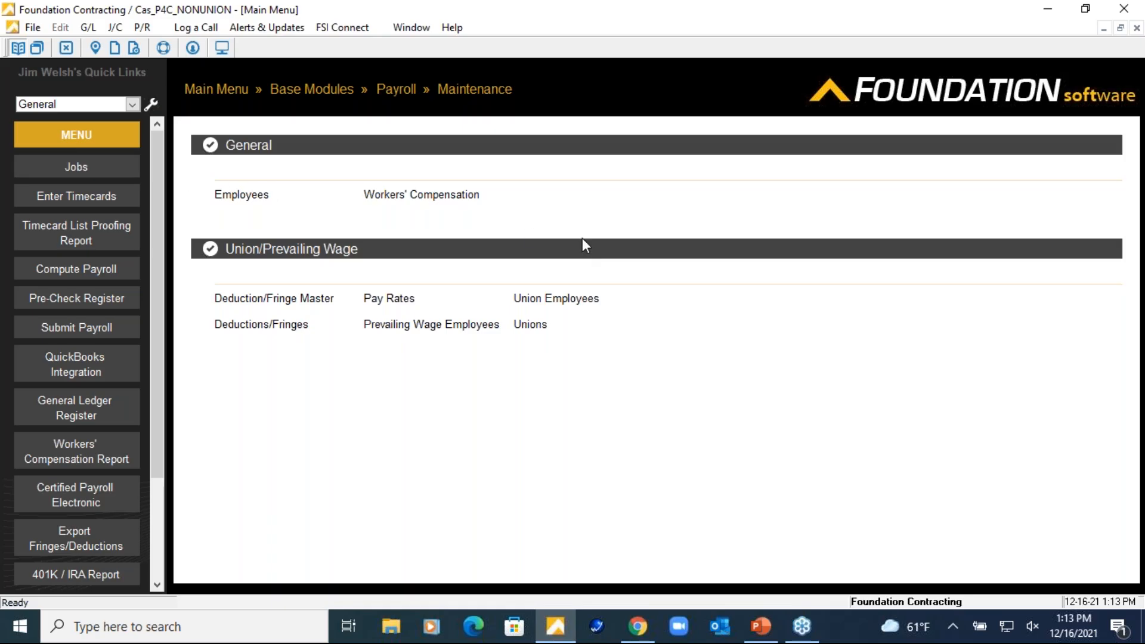
left_click(402, 301)
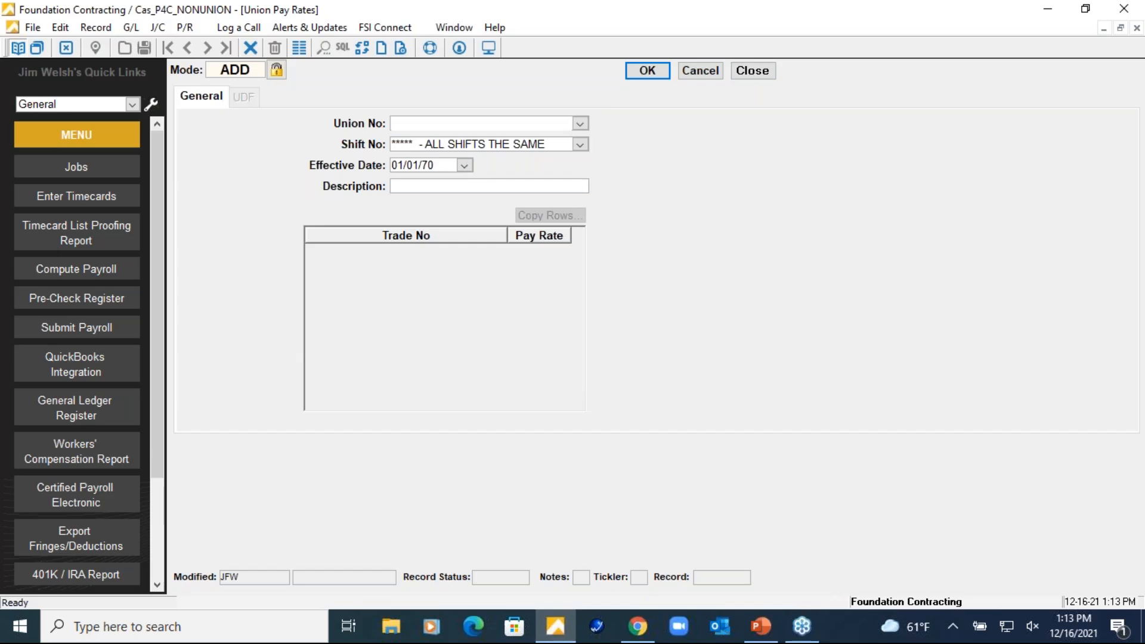
left_click(258, 71)
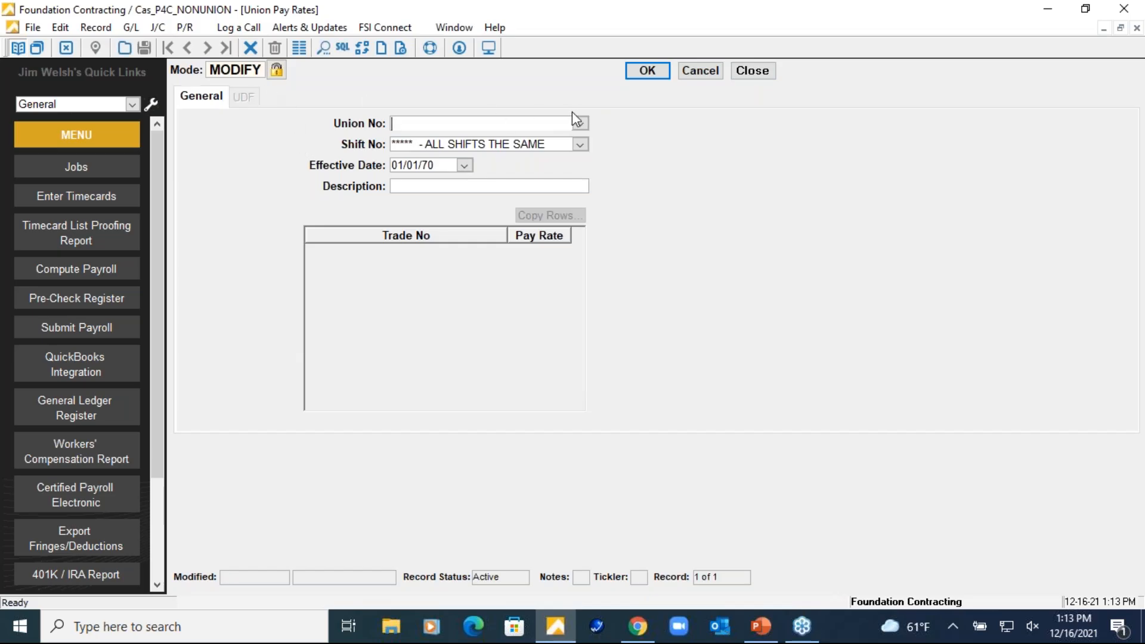
left_click(579, 123)
left_click(534, 185)
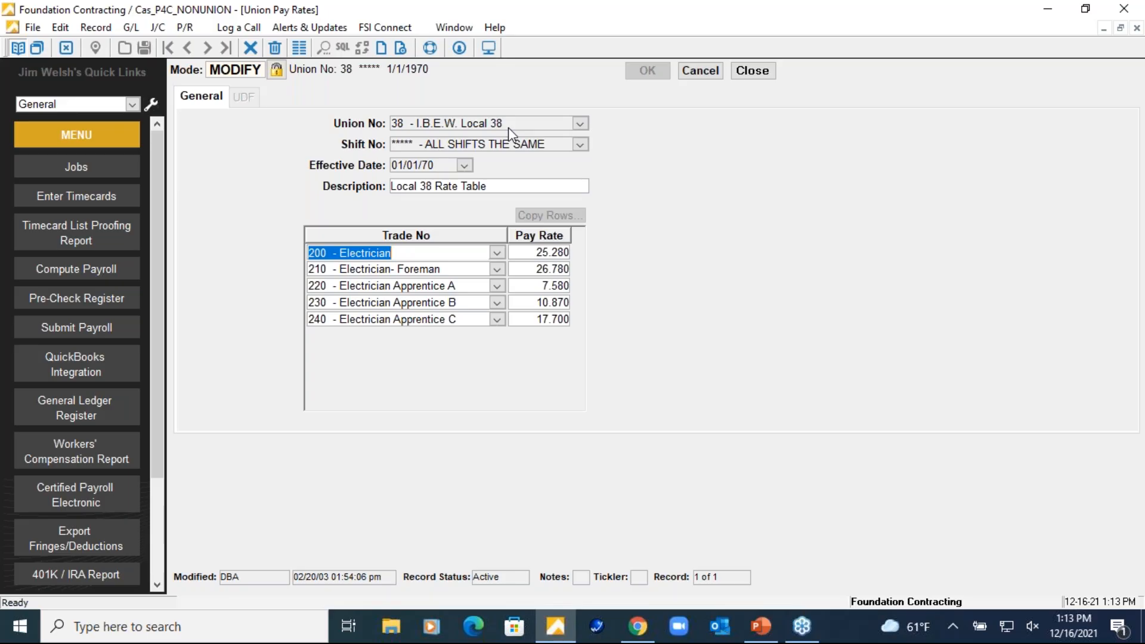
left_click(450, 186)
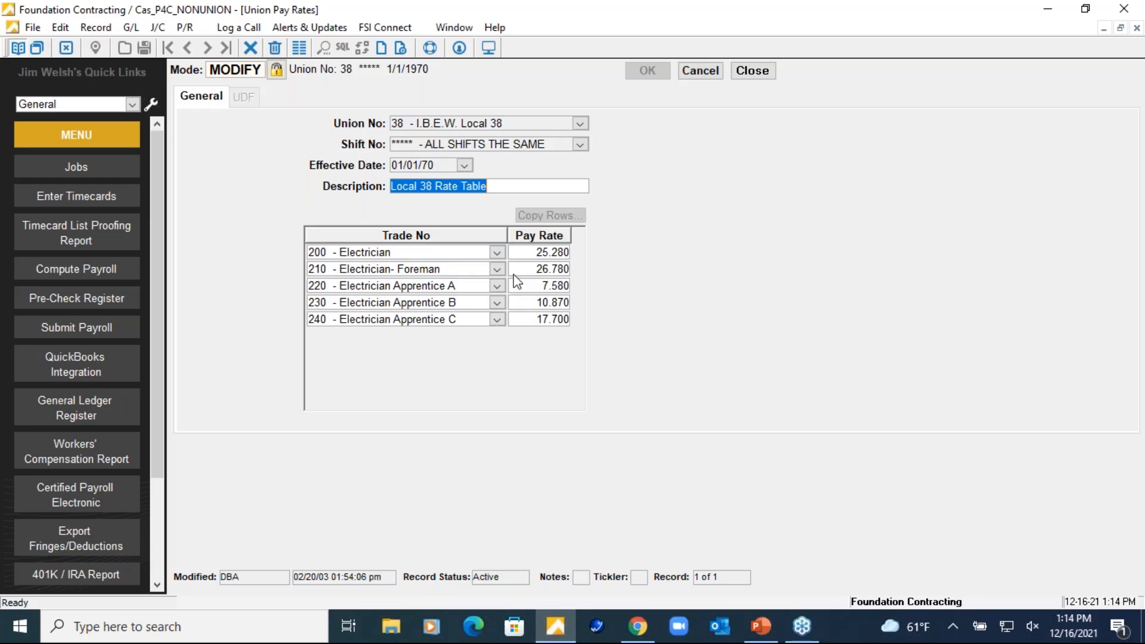
Step: View the pay rate table for union PW3, Prevailing Wage Job 3, and close the pay rates
left_click(700, 70)
left_click(580, 124)
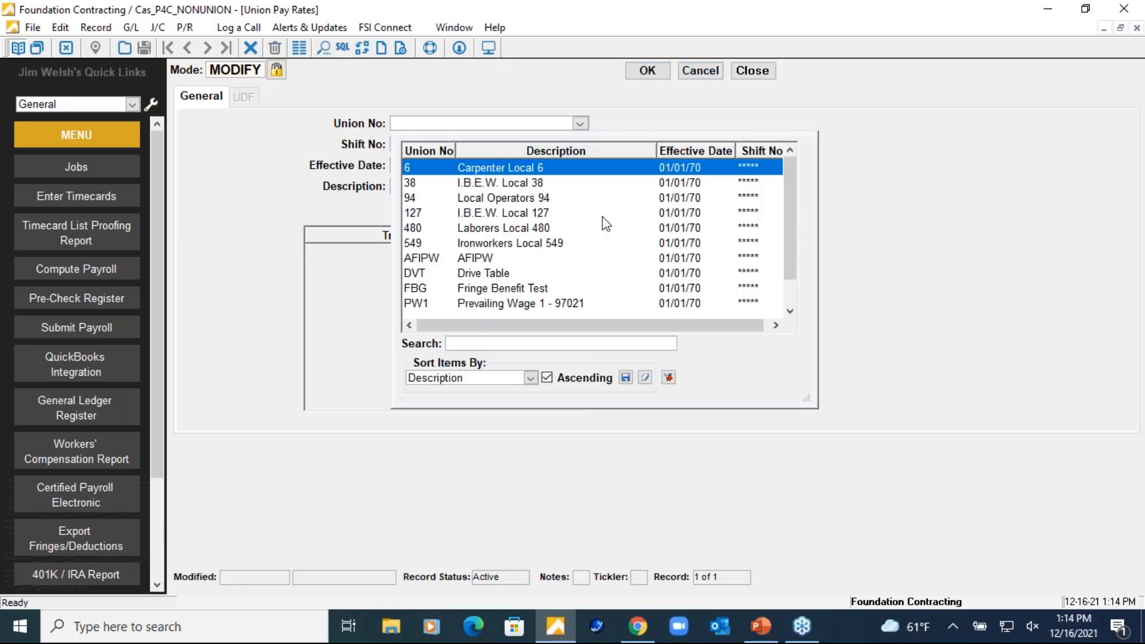
scroll(597, 257, "down", 1)
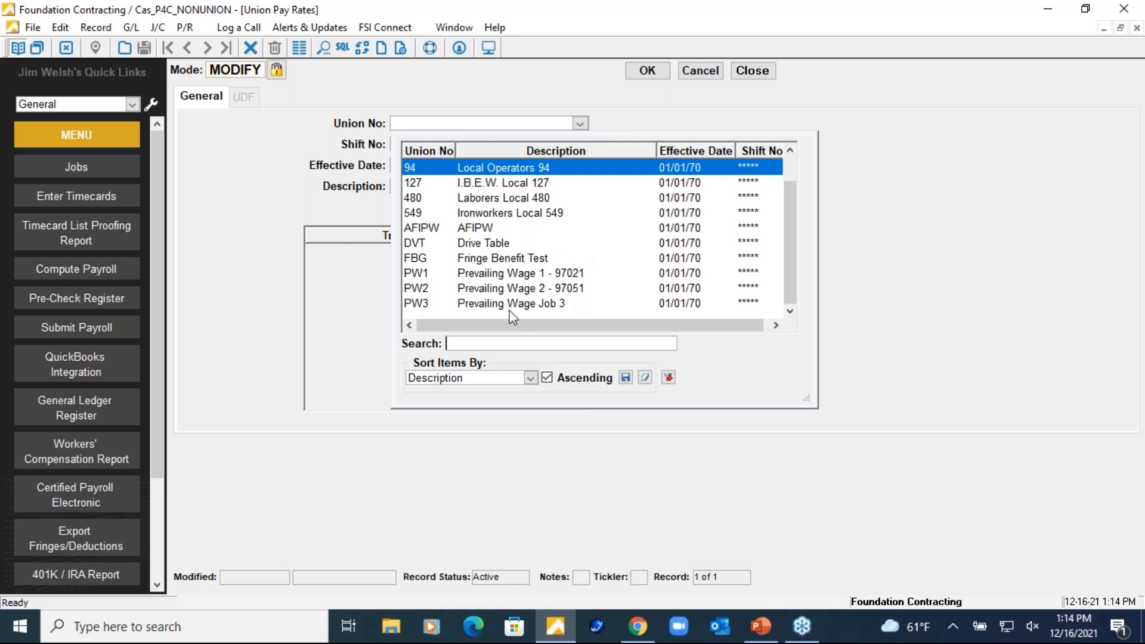
left_click(561, 304)
key("Tab")
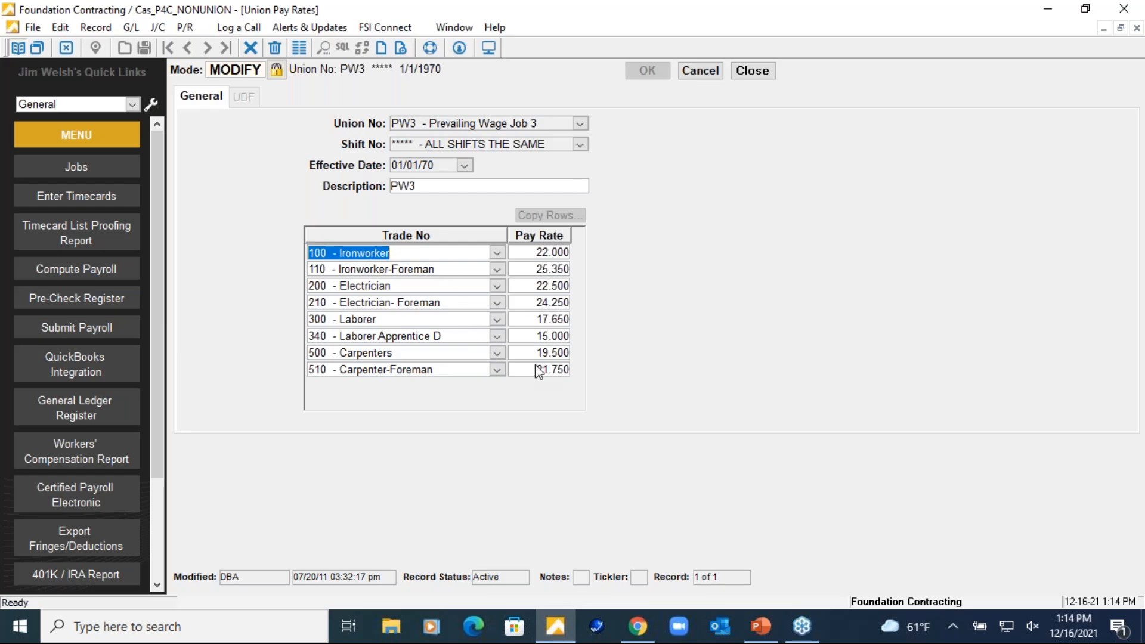
left_click(700, 71)
left_click(753, 71)
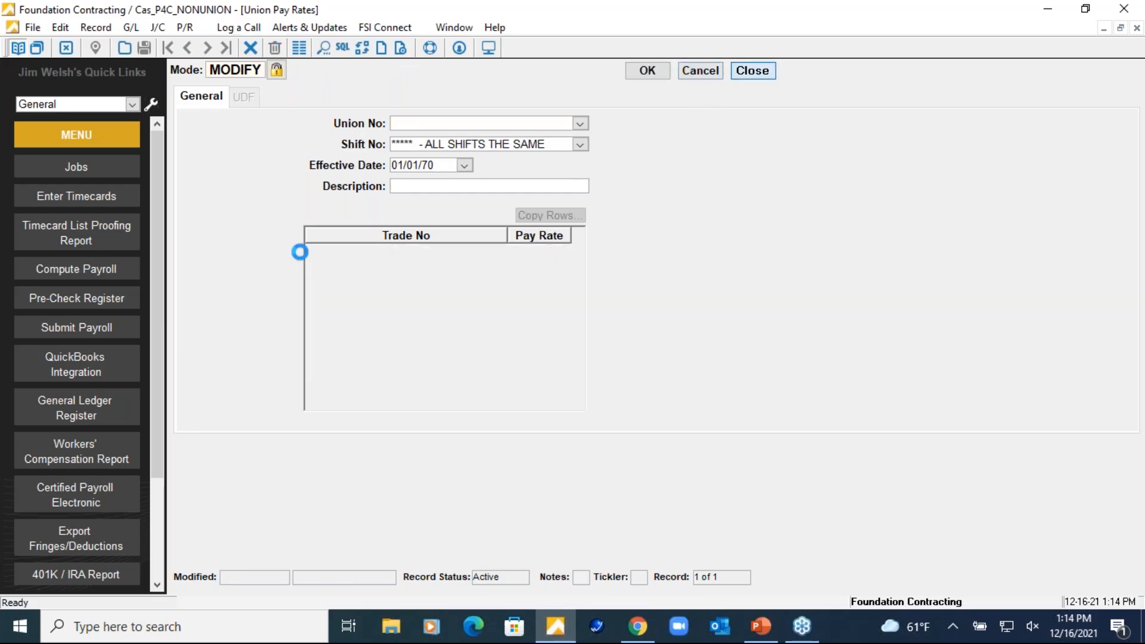
Step: Open the deductions and fringes of union 38 for trade 200 Electrician in modify mode and review the calculation types for VACATION
left_click(260, 333)
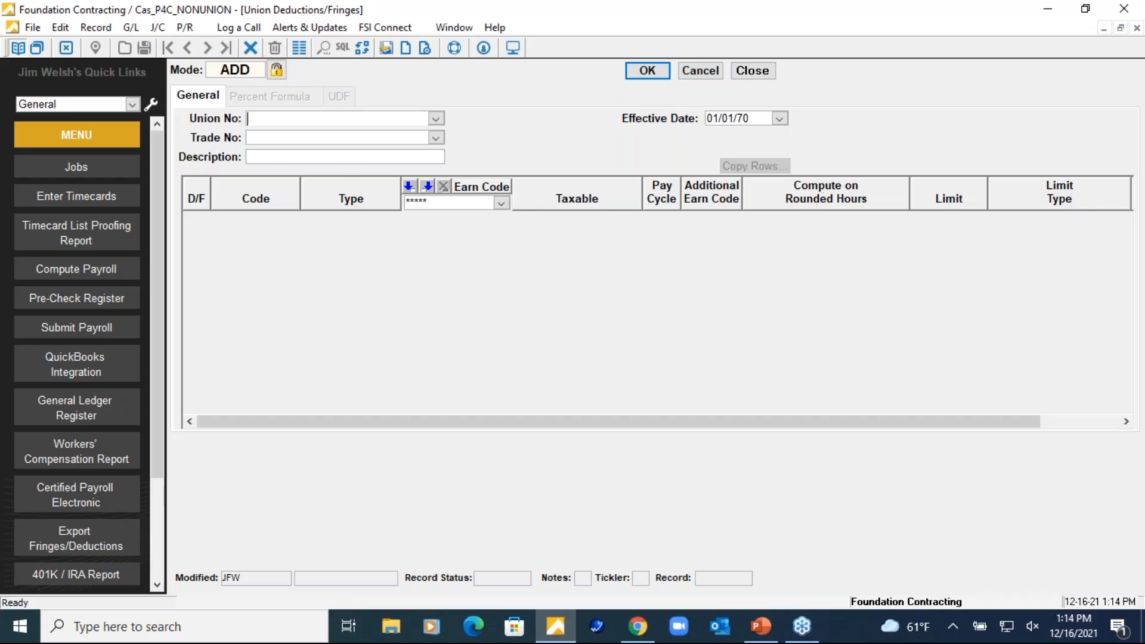
left_click(236, 70)
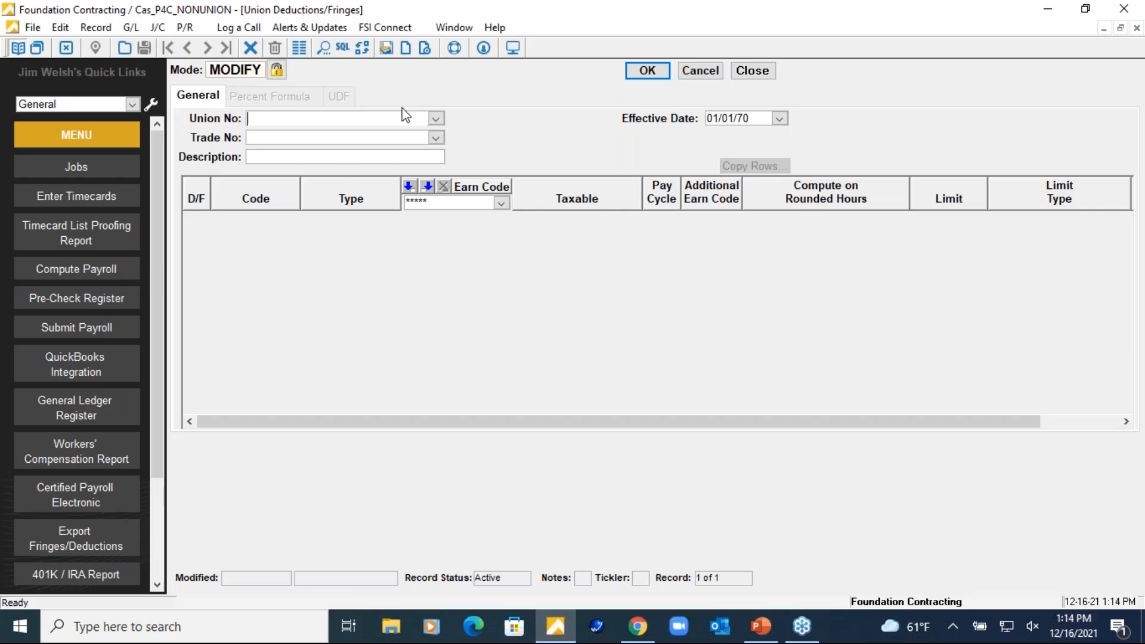
left_click(436, 118)
left_click(385, 179)
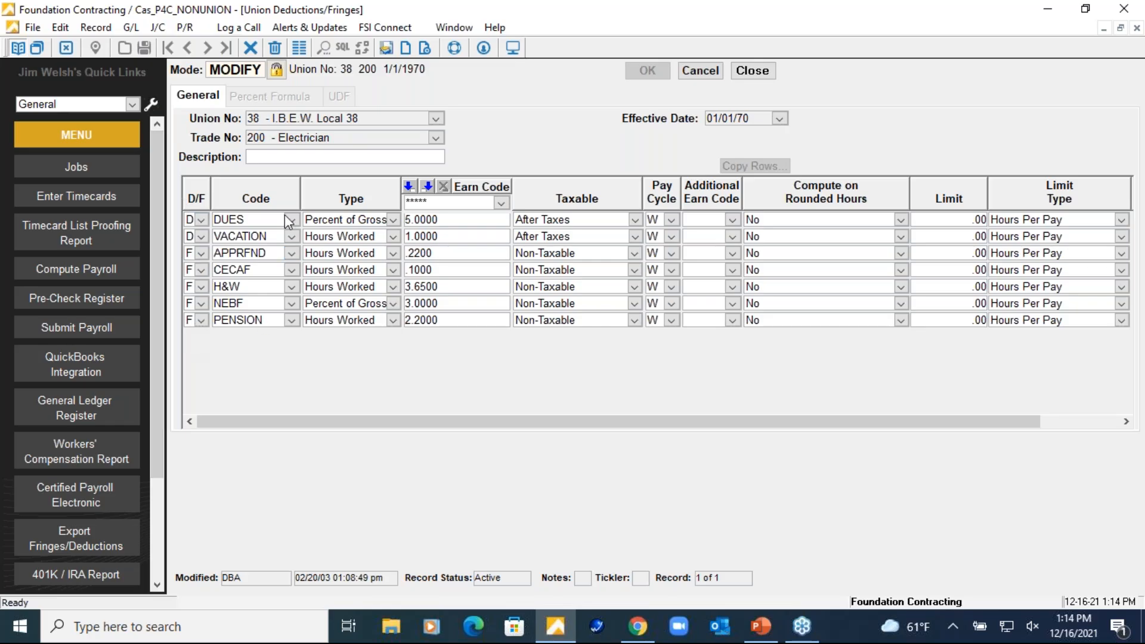
left_click(393, 237)
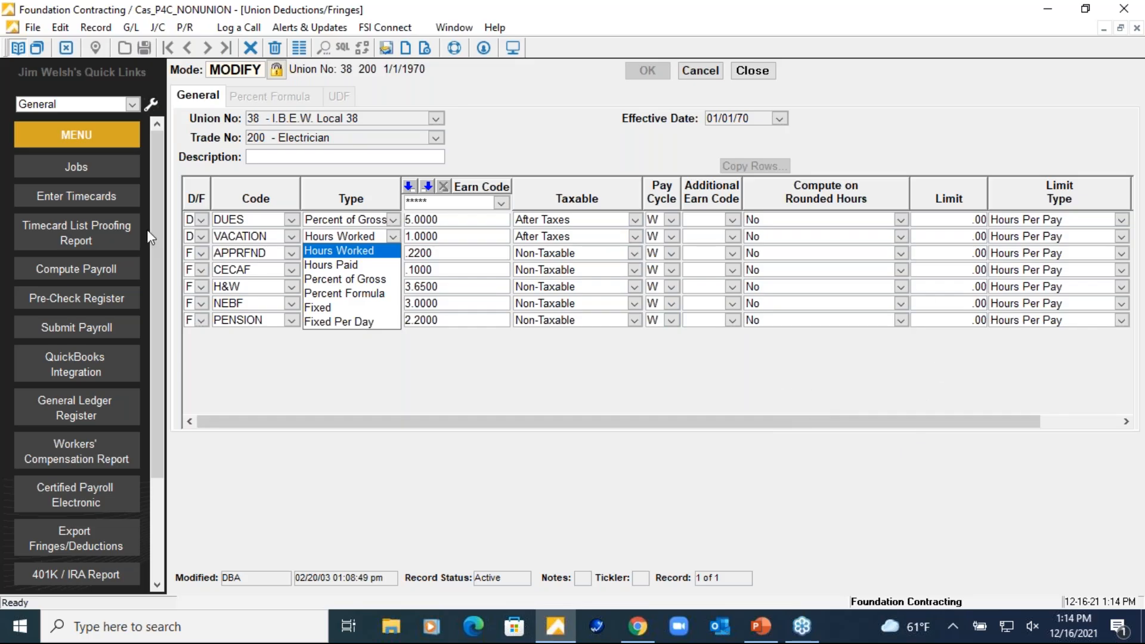
left_click(188, 197)
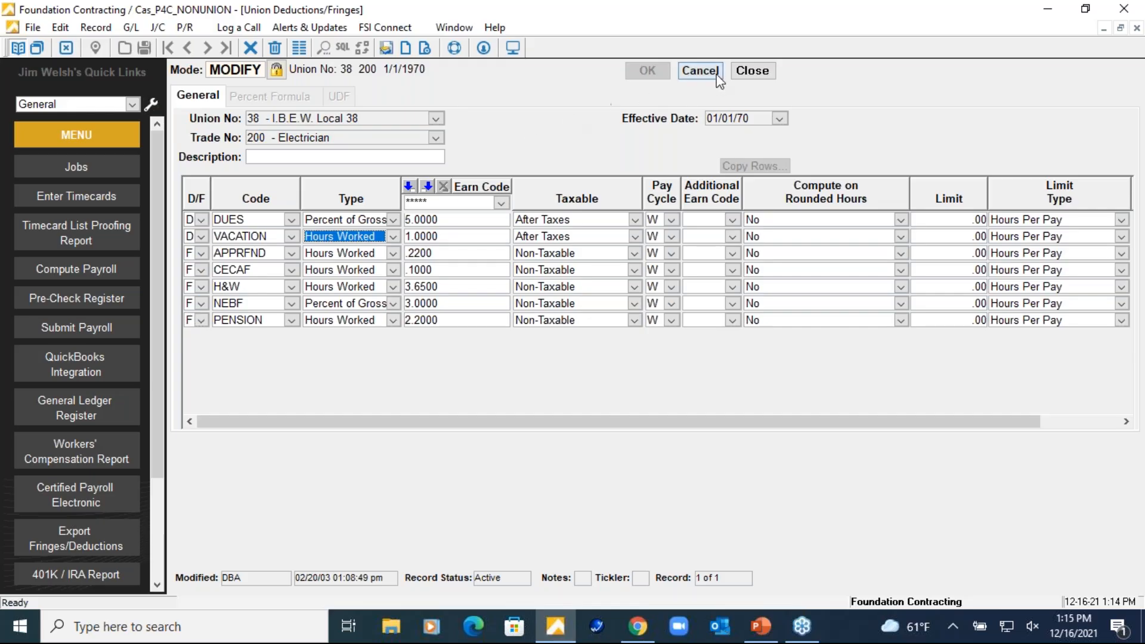
Step: Bring up the deductions and fringes record of union PW3, Prevailing Wage Job 3, for trade 200 Electrician
left_click(698, 70)
left_click(436, 119)
scroll(458, 254, "down", 5)
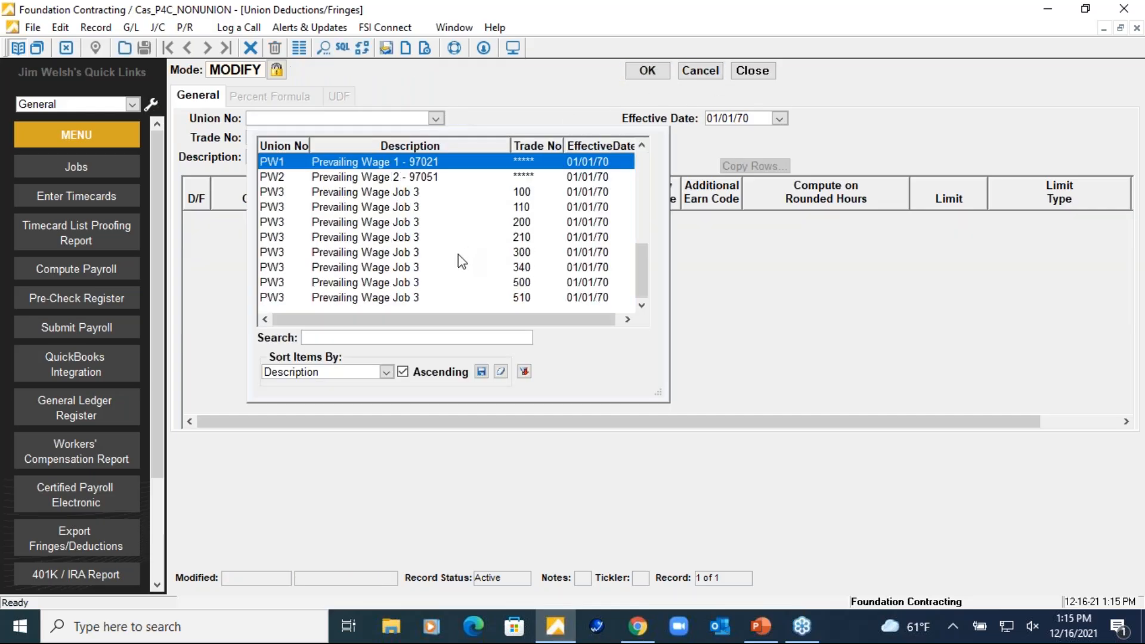
double_click(486, 222)
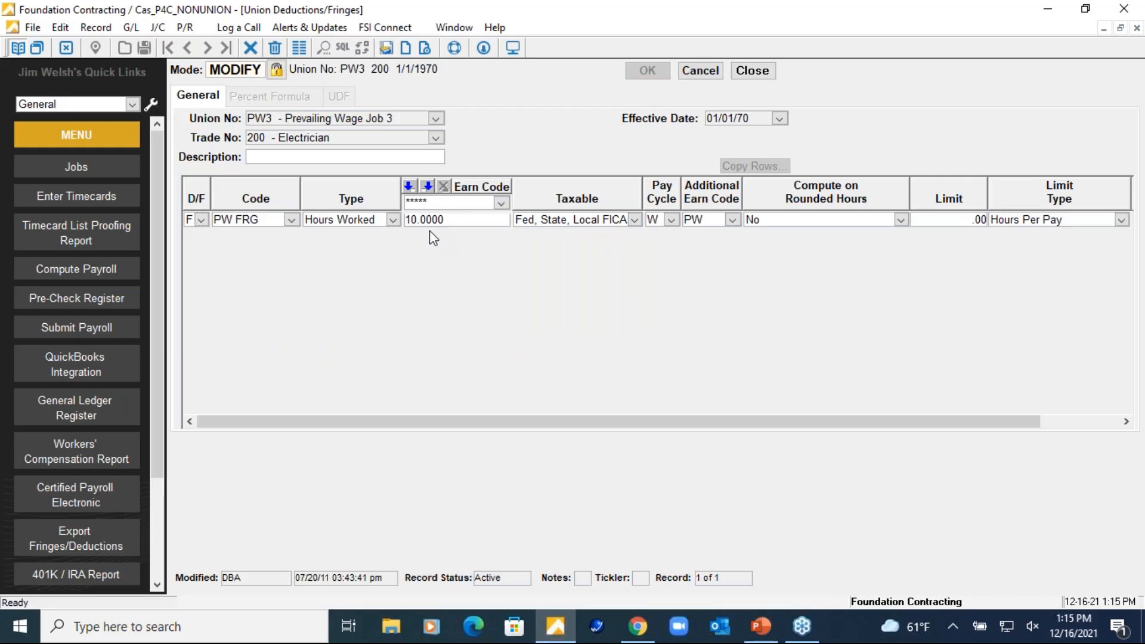
Step: Try changing the PW3 Electrician fringe code to PWFBG, cancel the edit and close the deductions and fringes
left_click(291, 219)
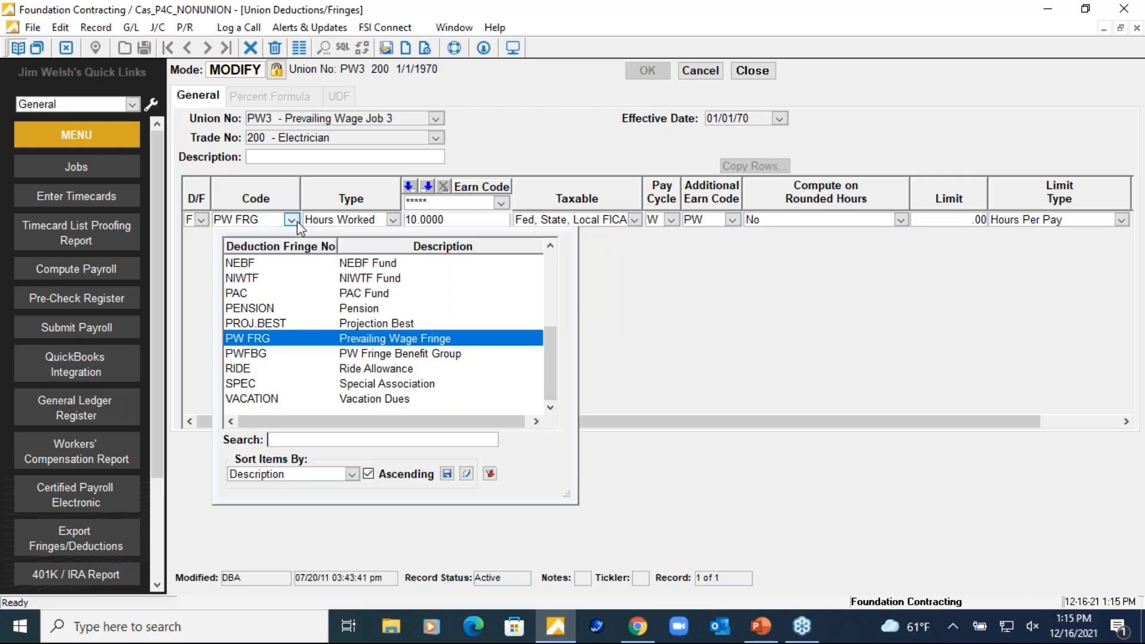
left_click(384, 353)
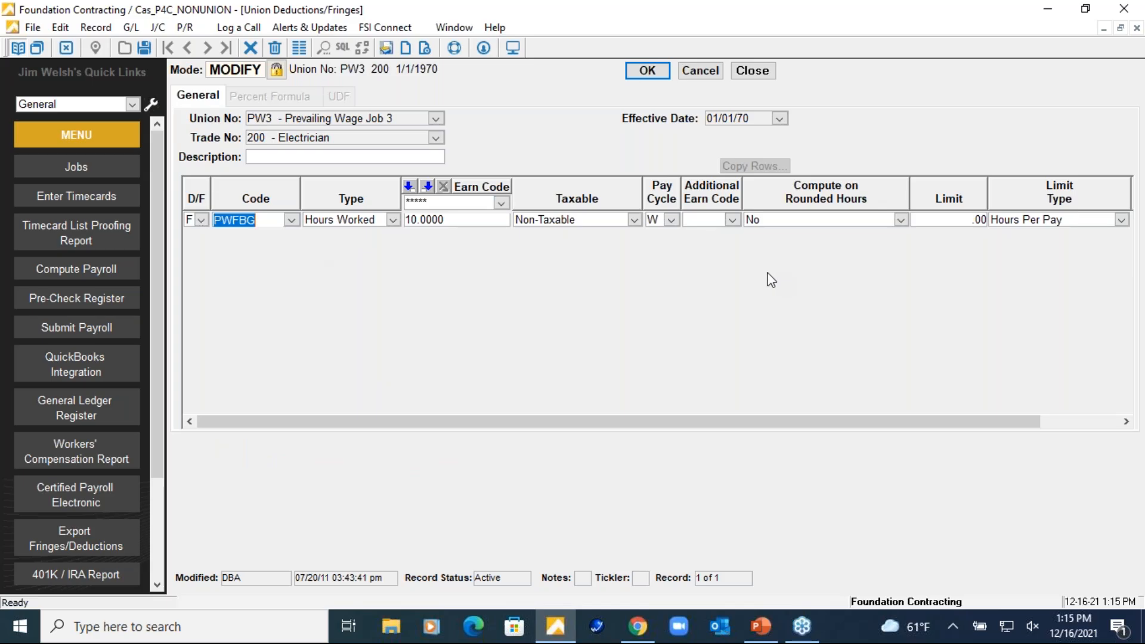
left_click(716, 79)
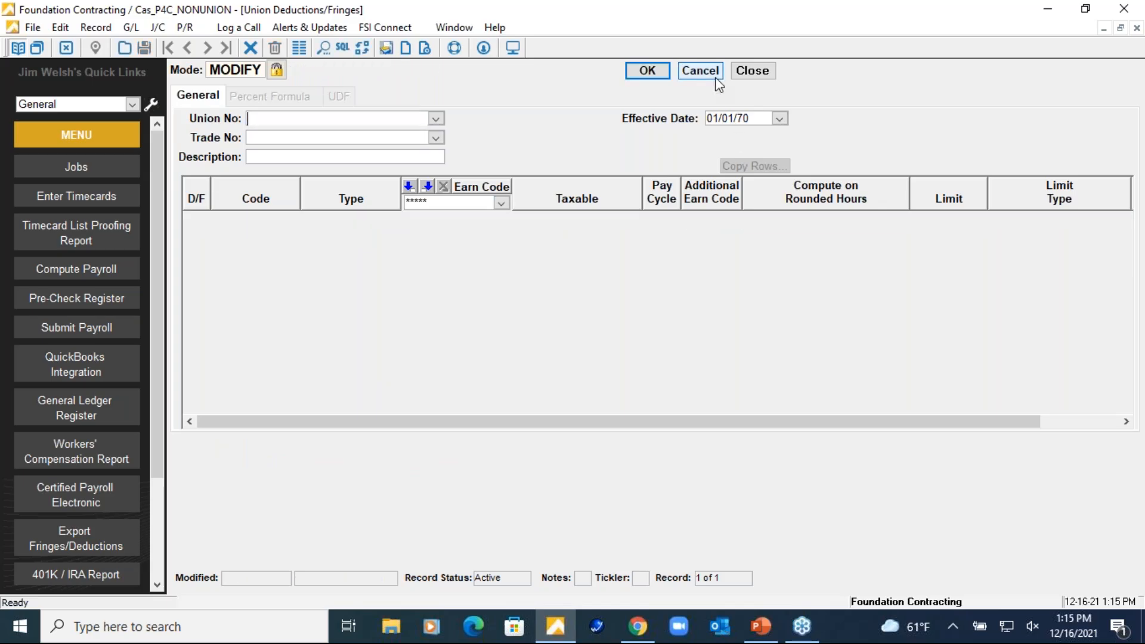
left_click(749, 72)
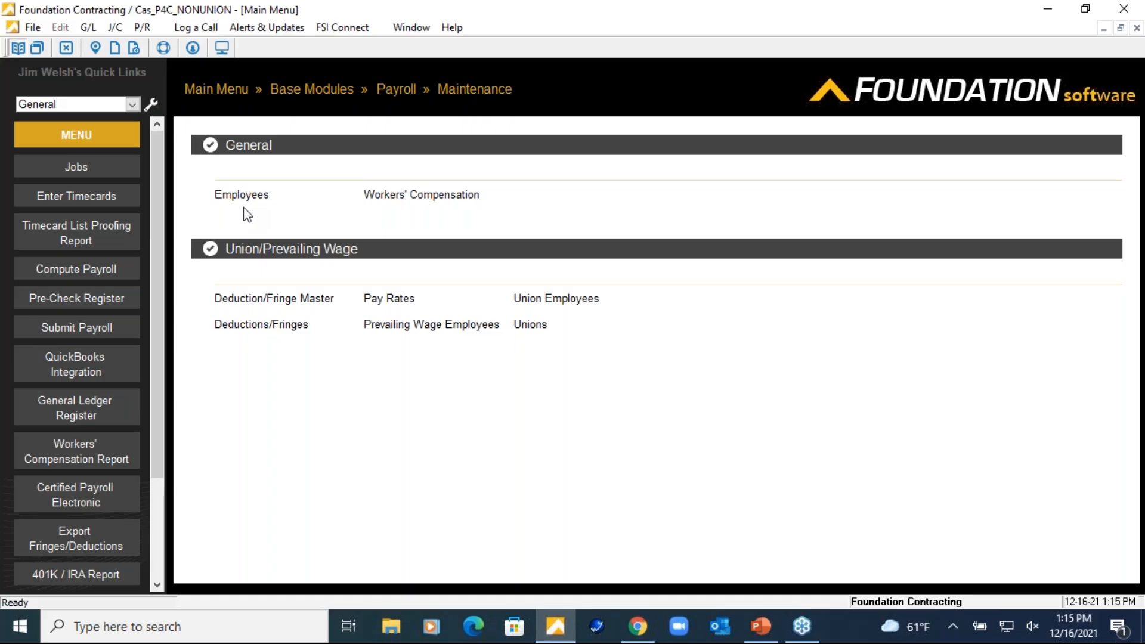
Step: Start a new job with number 4653 and the description "Customer A; Job123"
left_click(236, 90)
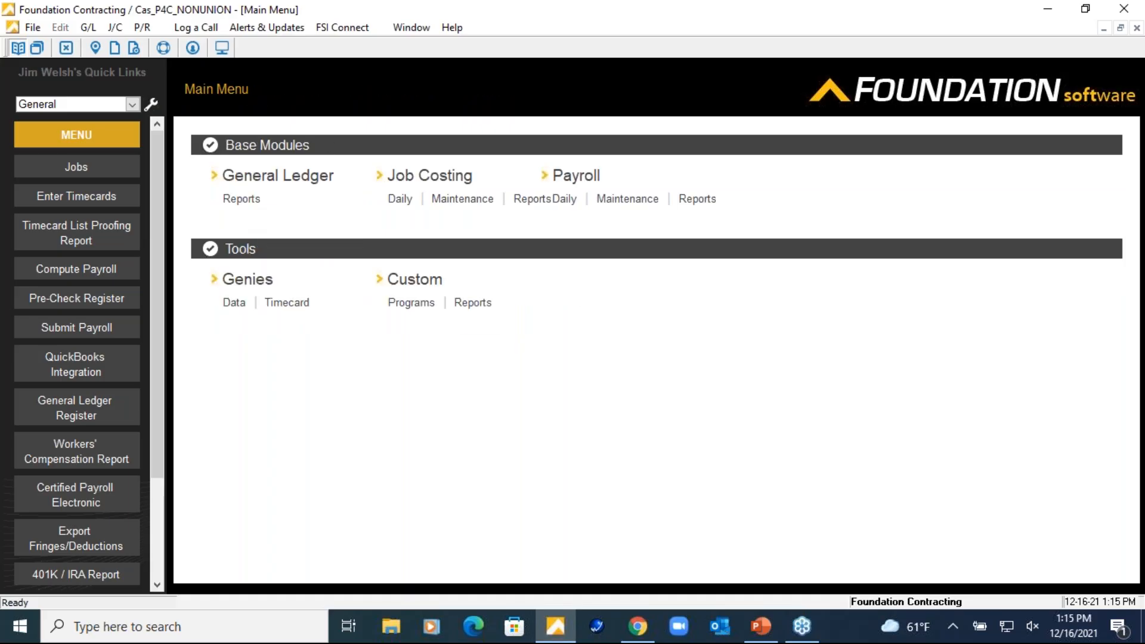
left_click(122, 170)
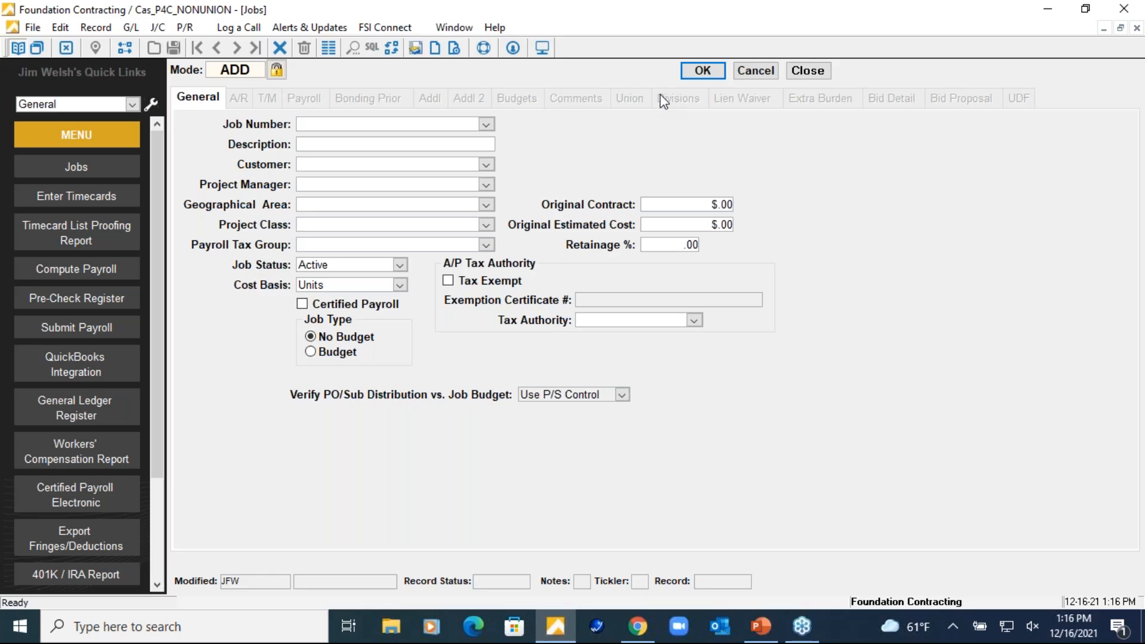
left_click(339, 124)
type("4653")
left_click(342, 144)
type("Customer A;")
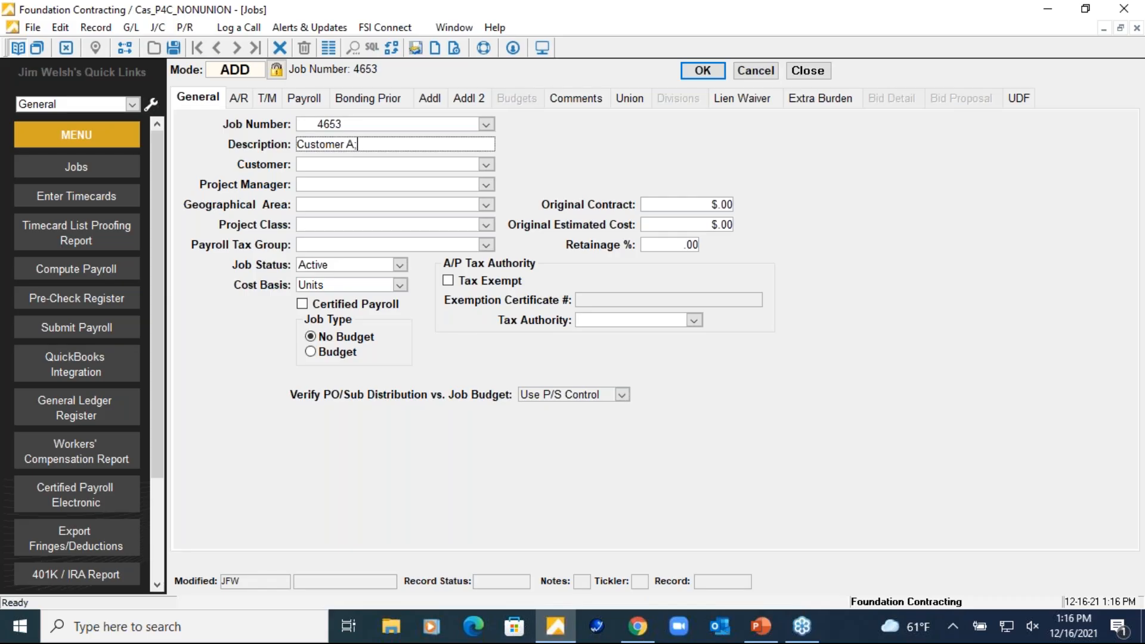
type(" Job123")
Step: Toggle the Certified Payroll option and set the job's payroll tax group to WI - Wisconsin Tax
left_click(334, 305)
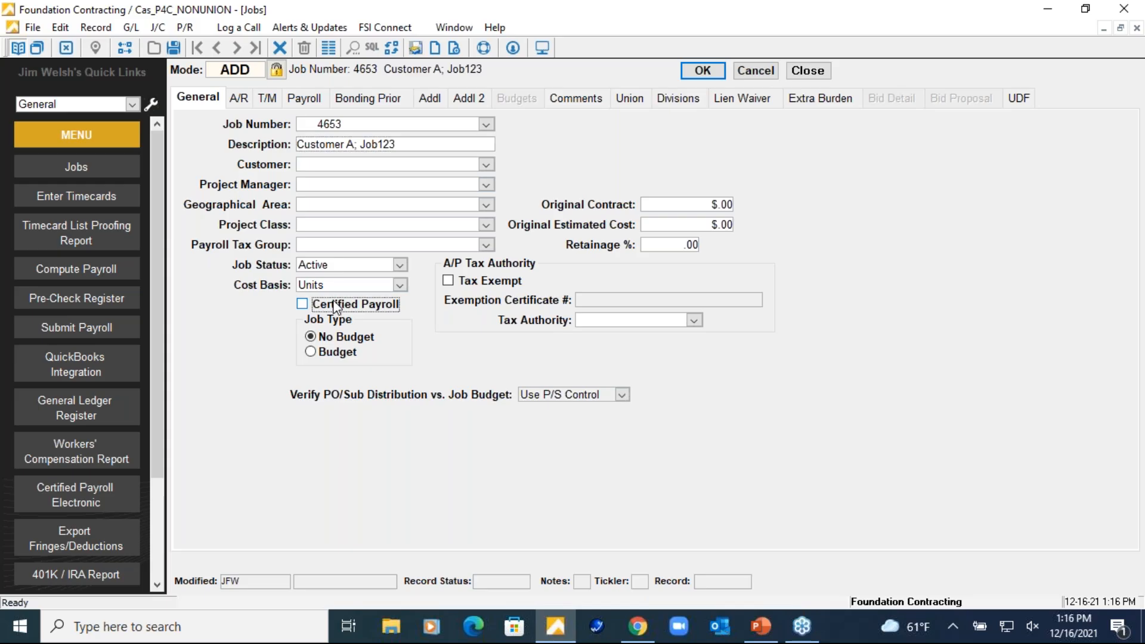
left_click(334, 305)
type("WI - Wisconsin Tax")
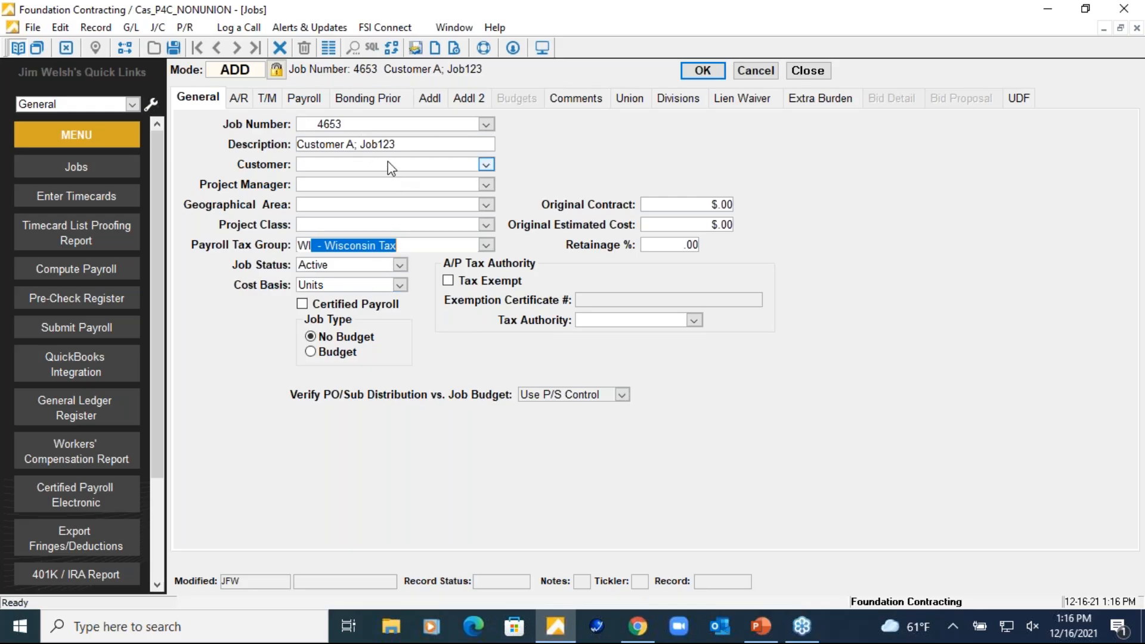
Step: Set the job's override rate table and prevailing wage fringe table both to PW3 - Prevailing Wage Job 3
left_click(626, 101)
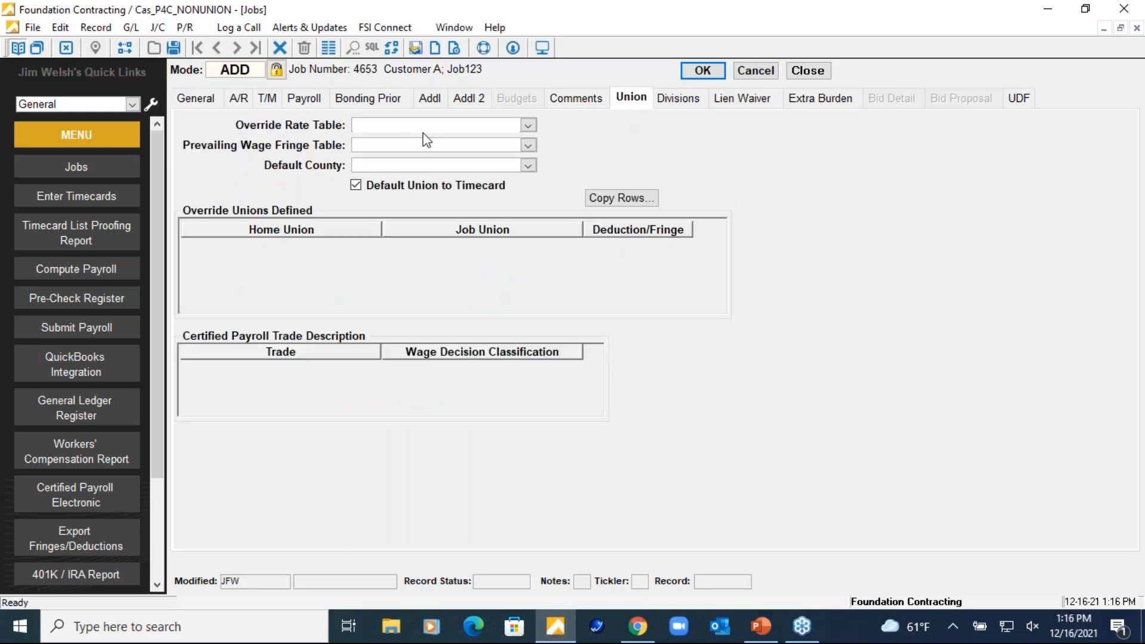
left_click(528, 125)
scroll(508, 260, "down", 1)
left_click(468, 305)
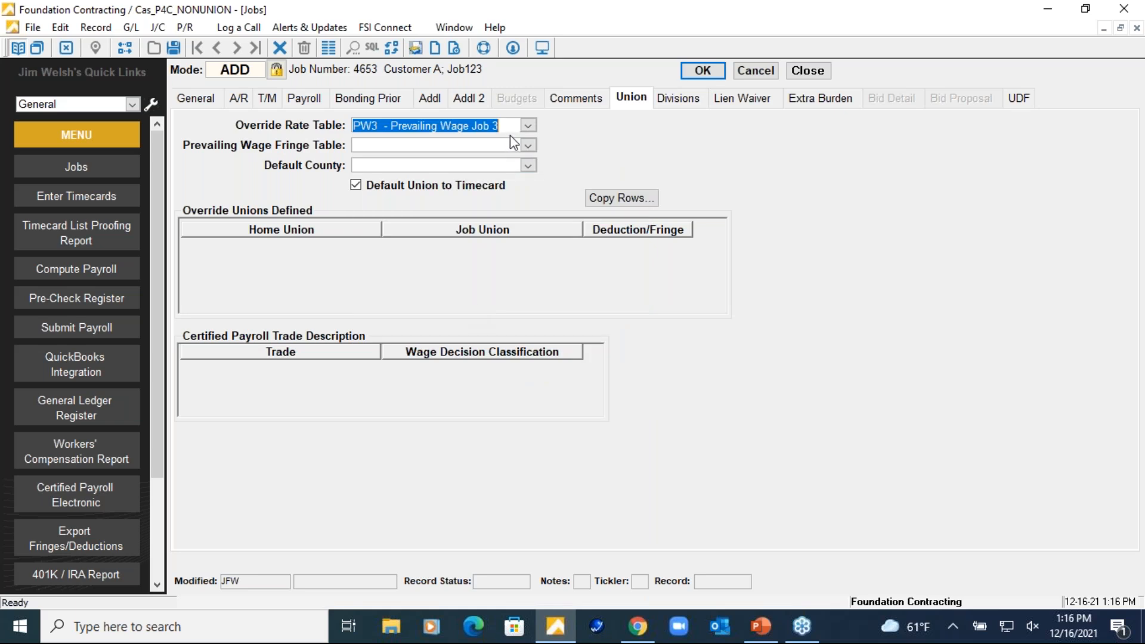
left_click(534, 147)
scroll(529, 254, "down", 1)
left_click(504, 325)
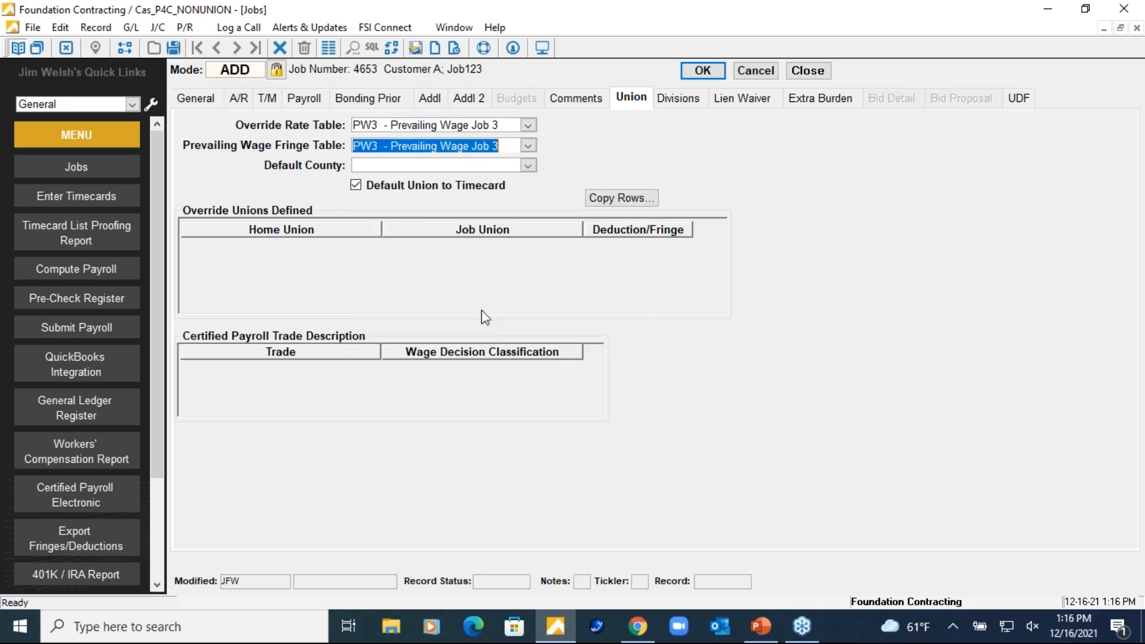
Step: Add a union override from home union 38 to job union 127 covering Deductions & Fringes, and discard and close the new job
right_click(380, 237)
left_click(421, 349)
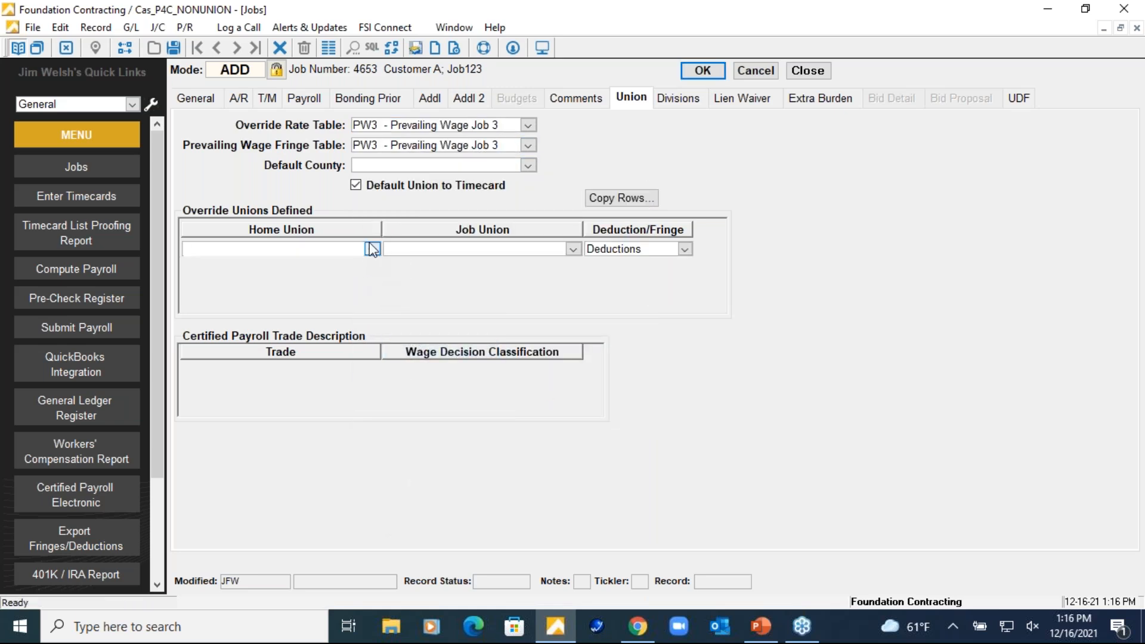
left_click(372, 250)
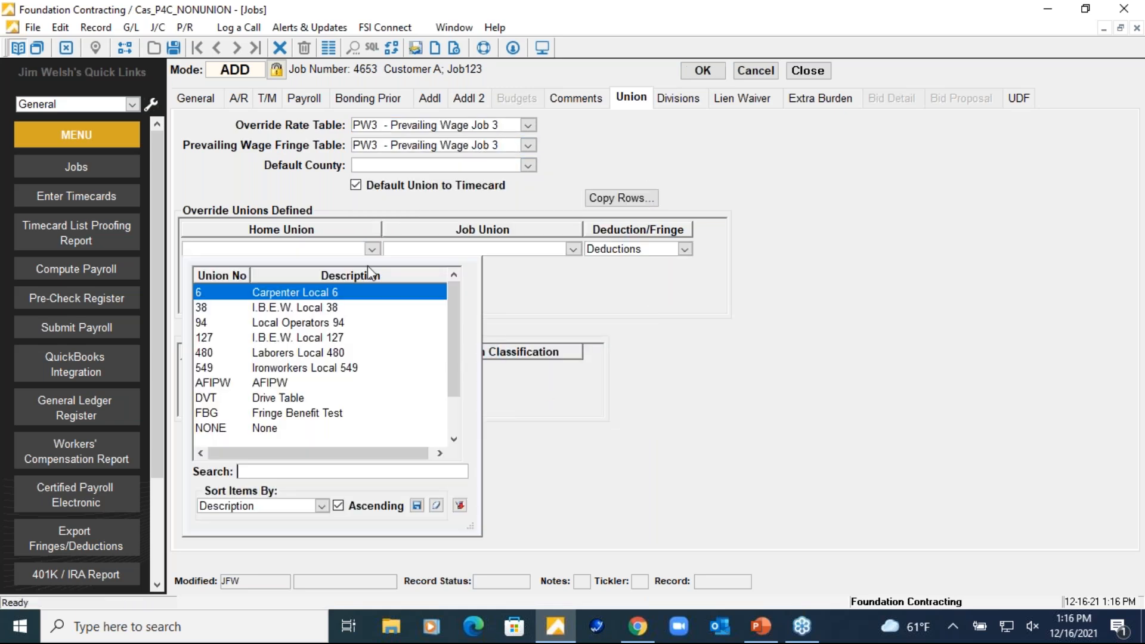
left_click(338, 307)
left_click(573, 249)
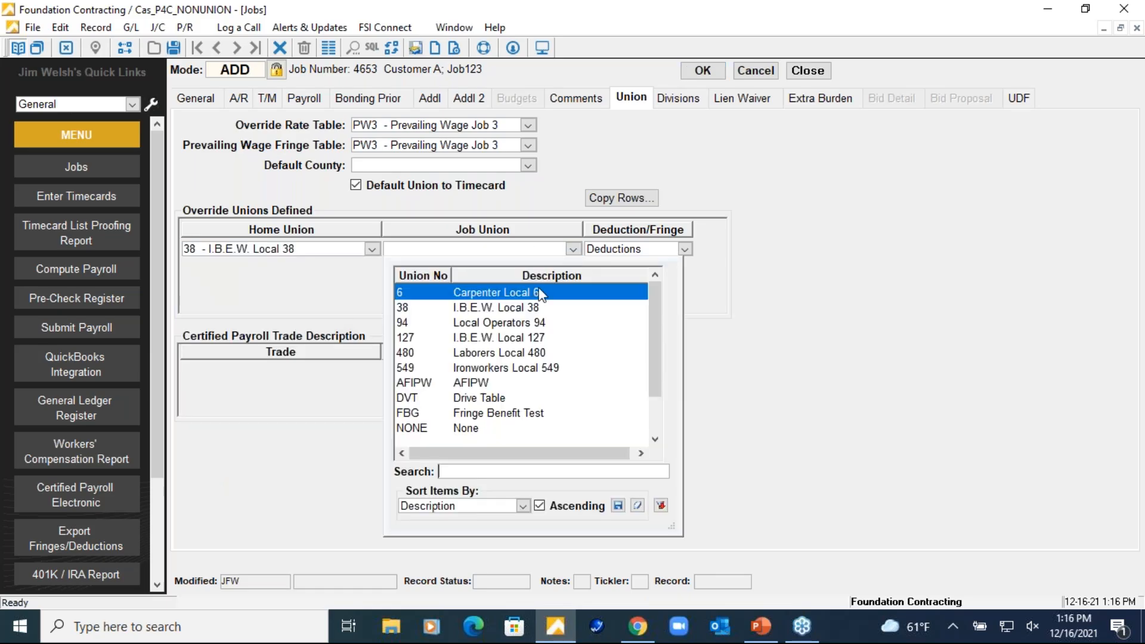
left_click(525, 338)
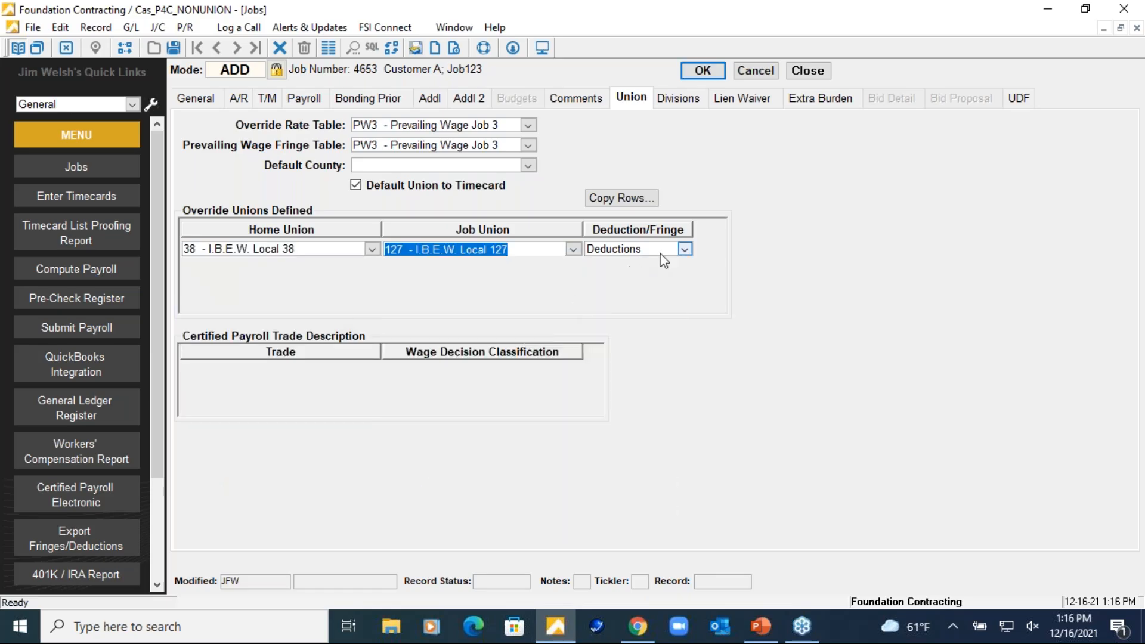
left_click(685, 249)
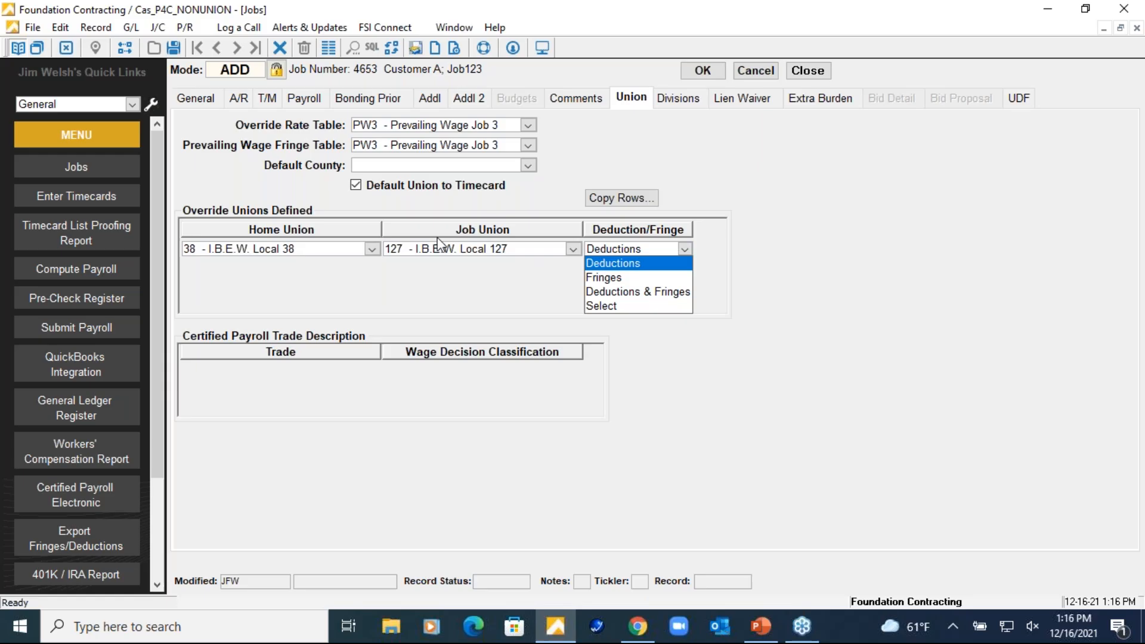
left_click(651, 293)
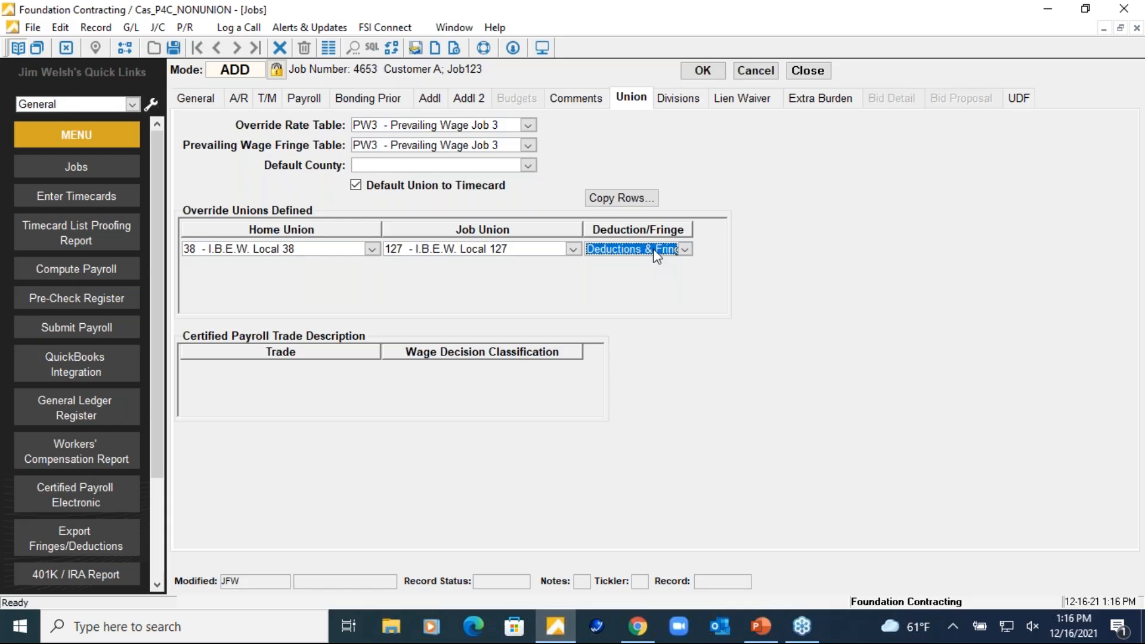
left_click(756, 71)
left_click(808, 71)
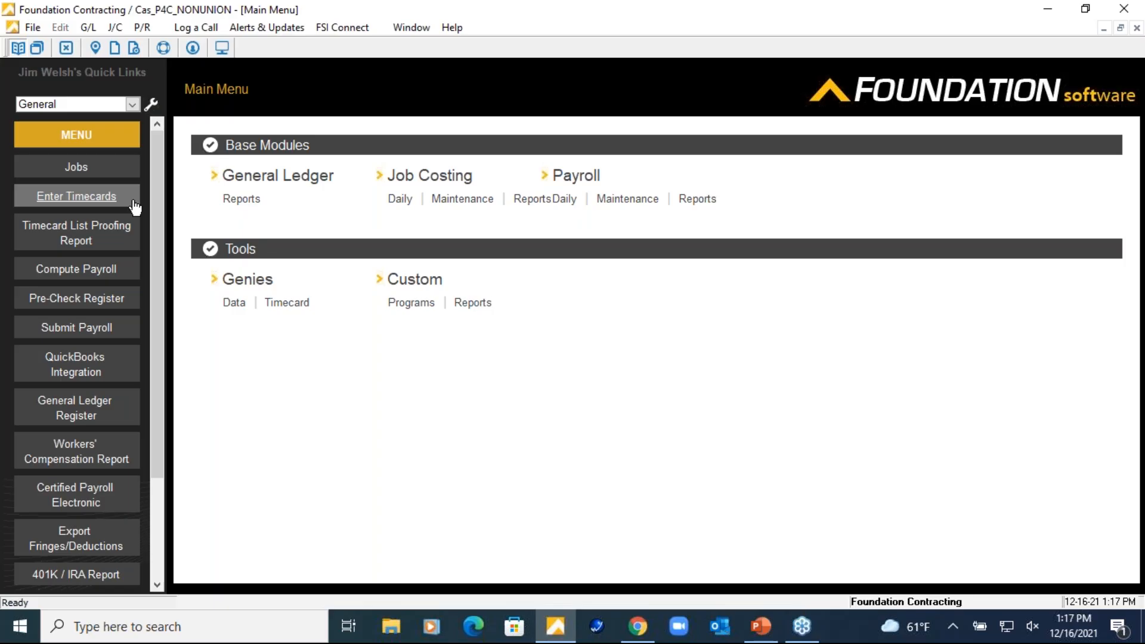
Step: Run the Timecard List proofing report for the pay period W - 03/02/20 to 03/08/20
left_click(108, 239)
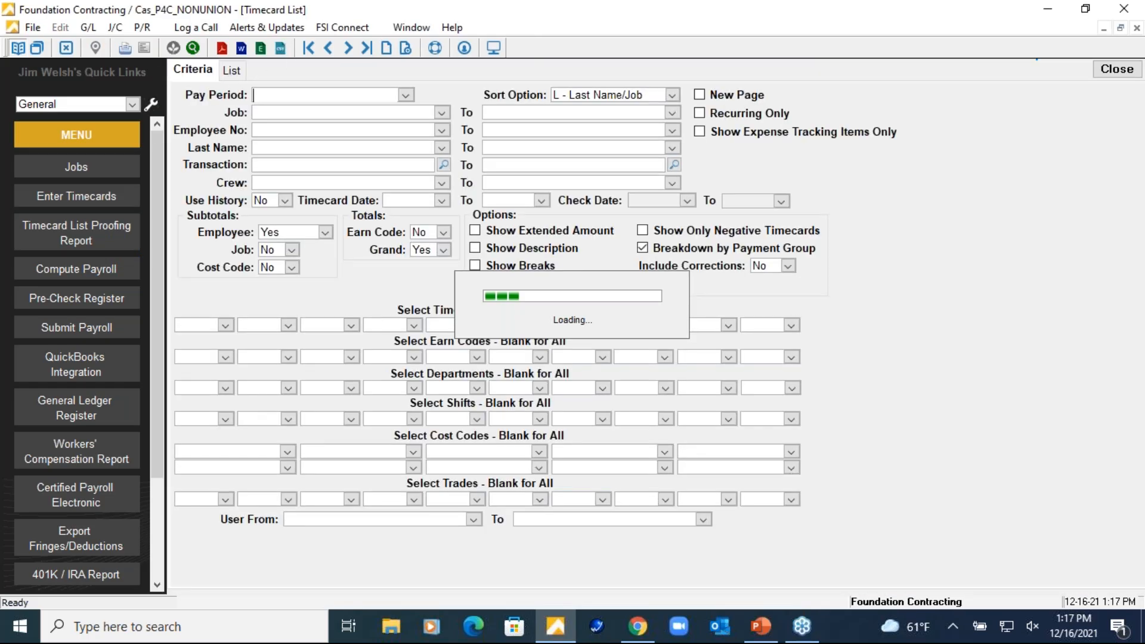
left_click(406, 95)
left_click(370, 172)
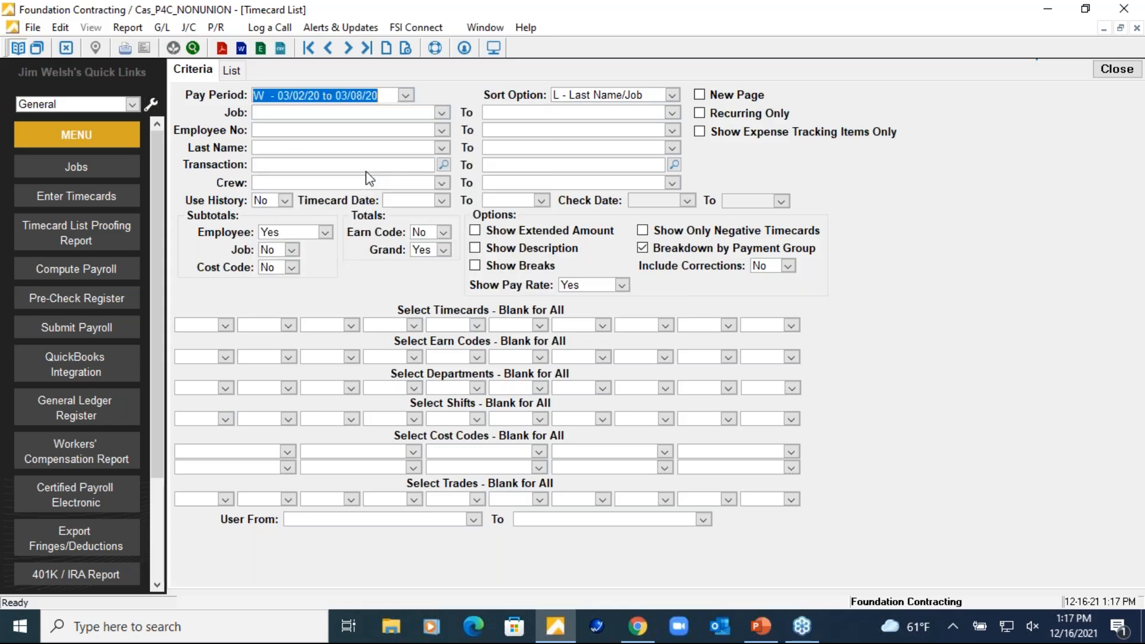
left_click(232, 71)
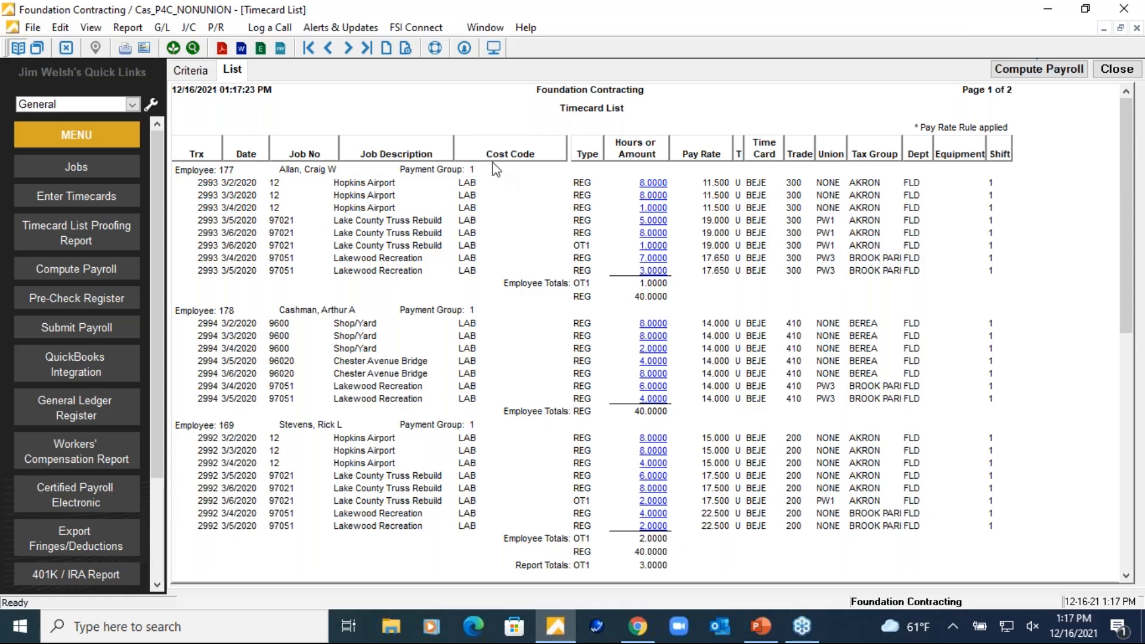
Step: Examine the pay rates, trades and unions on employee 177's timecard lines across the different jobs
left_click(657, 301)
left_click(654, 286)
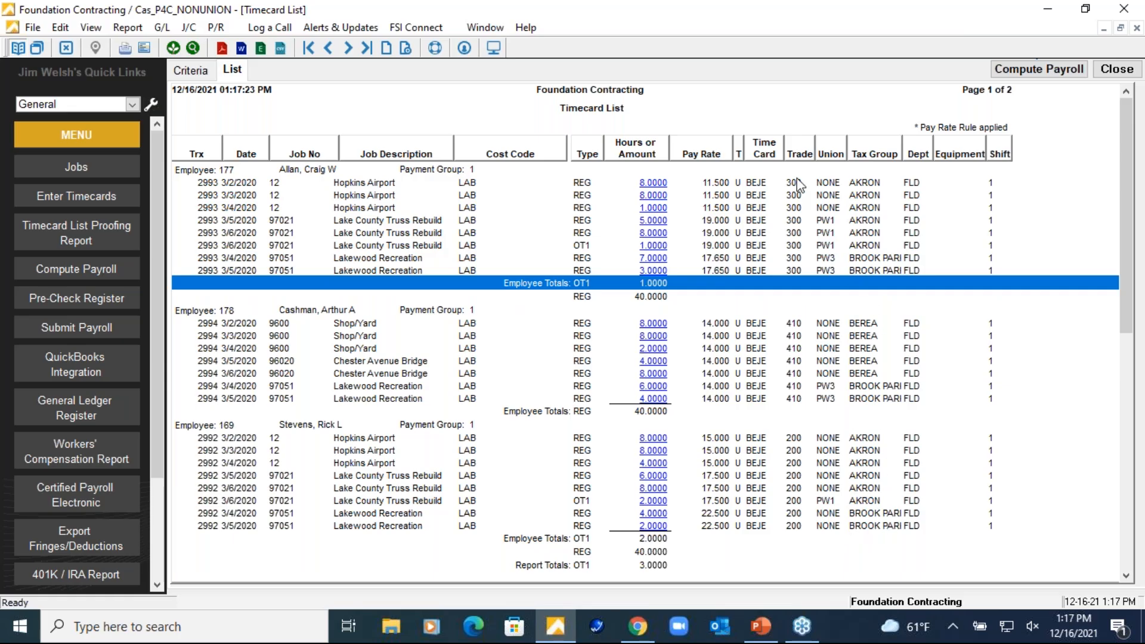
left_click(741, 197)
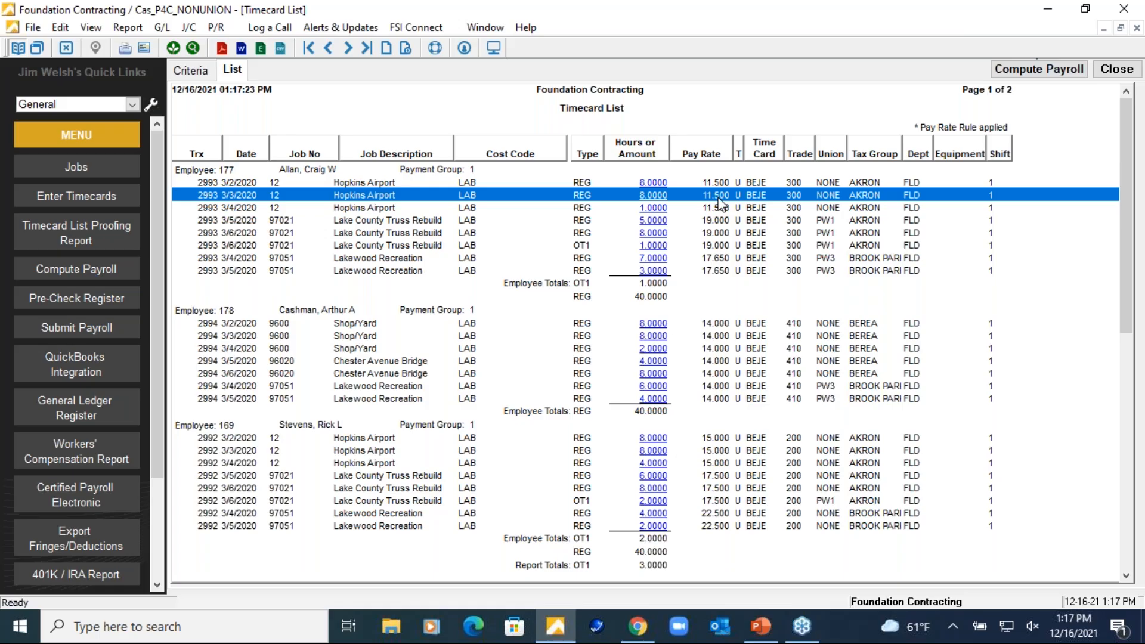
left_click(716, 222)
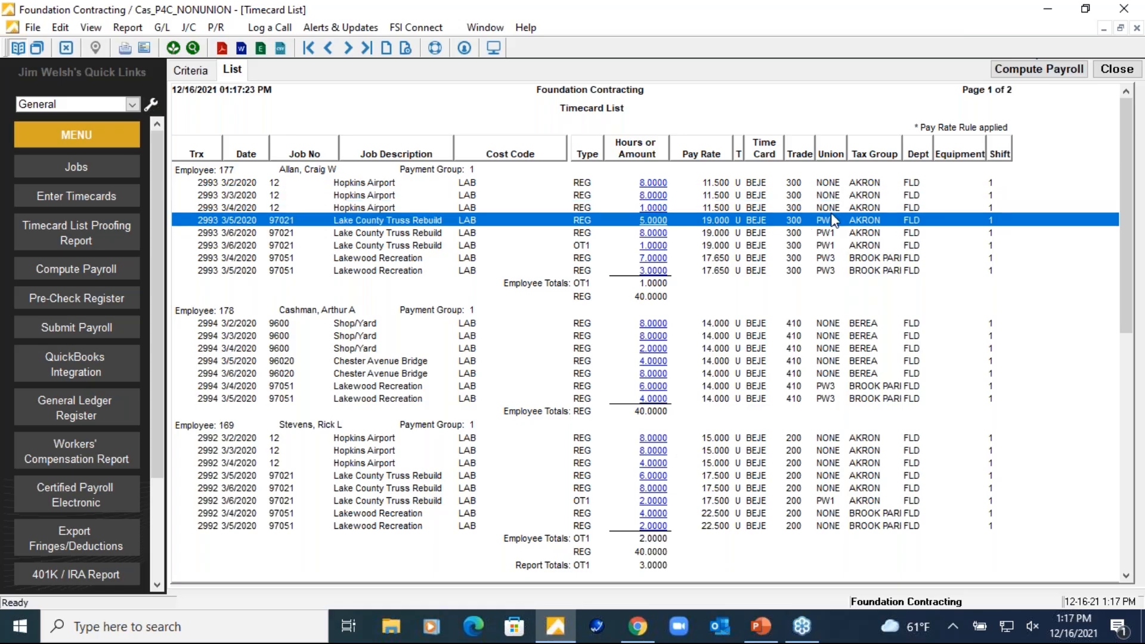
left_click(836, 260)
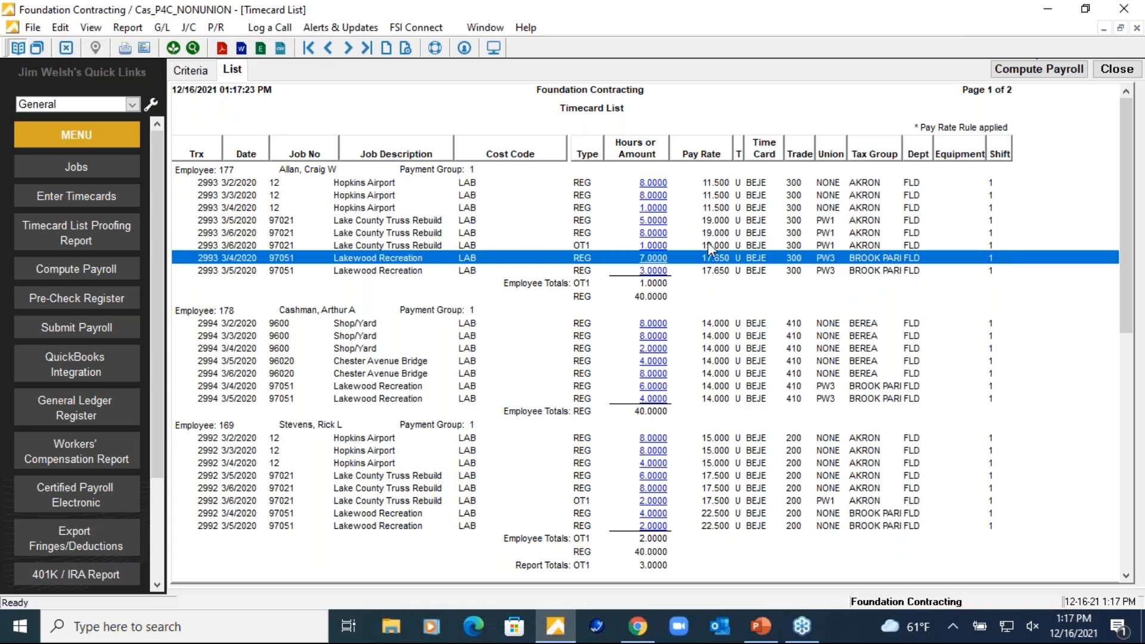
Step: Rerun the timecard list sorted by J - Job/Employee No, with employee subtotals set to No and job subtotals to Yes
left_click(182, 73)
left_click(671, 96)
left_click(614, 110)
left_click(292, 250)
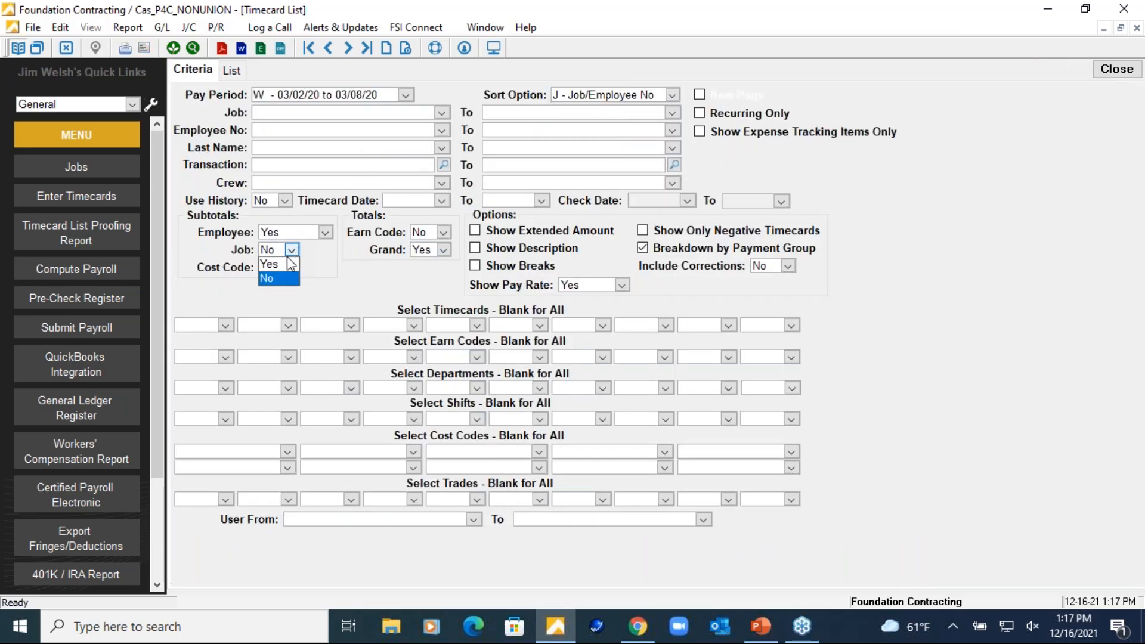
left_click(325, 232)
left_click(276, 247)
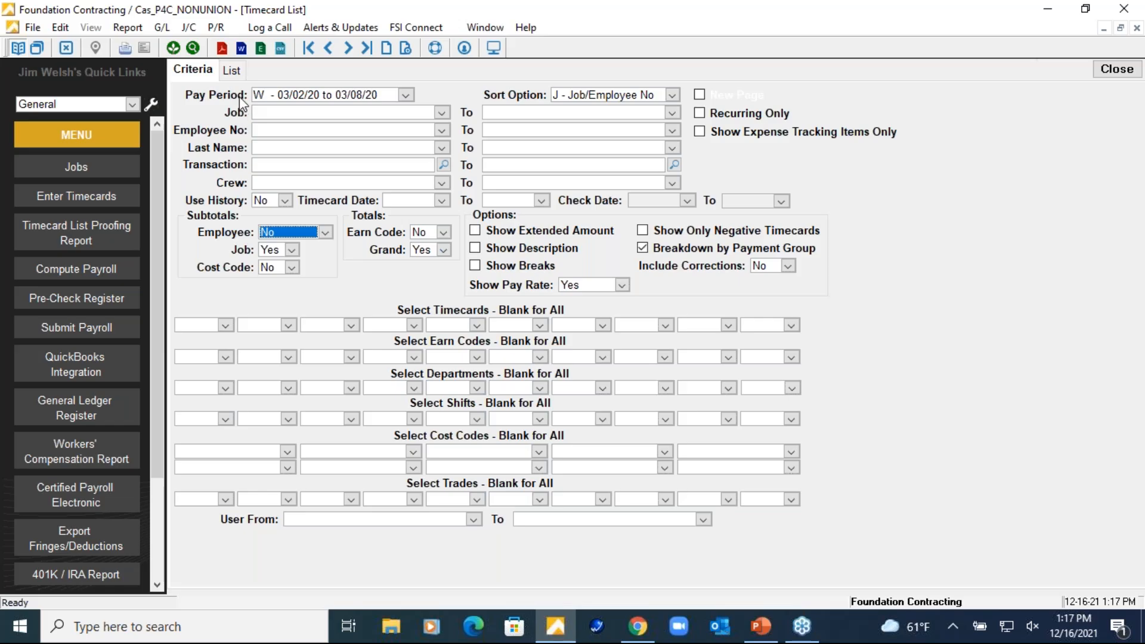
left_click(231, 70)
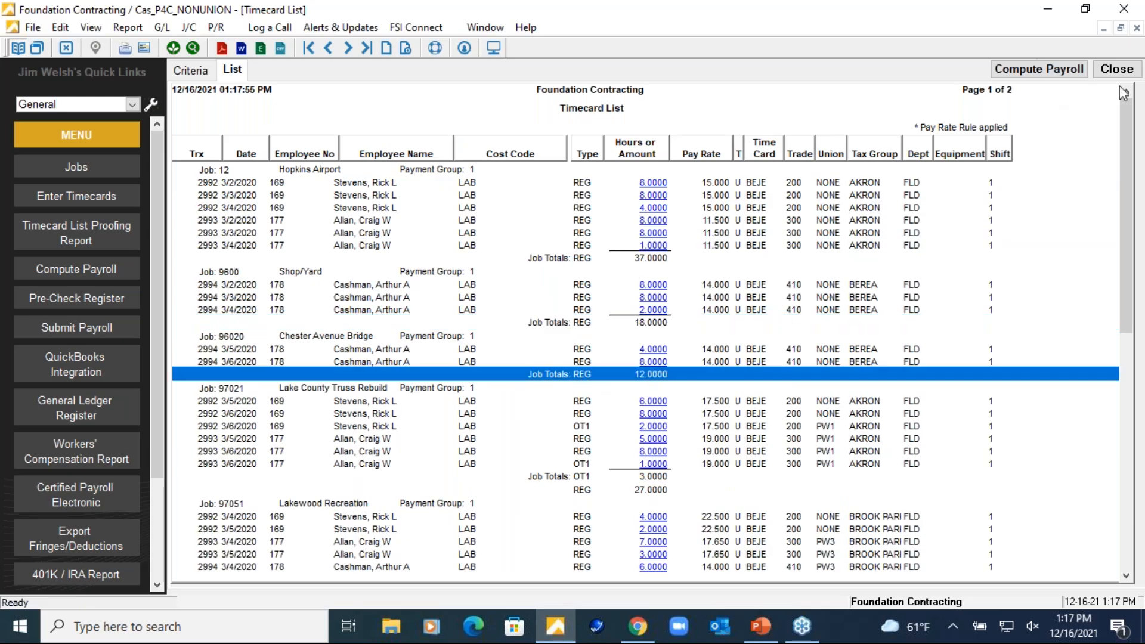
Step: Clear the pay period, set Use History to Yes, rerun the timecard list and close it
left_click(1131, 65)
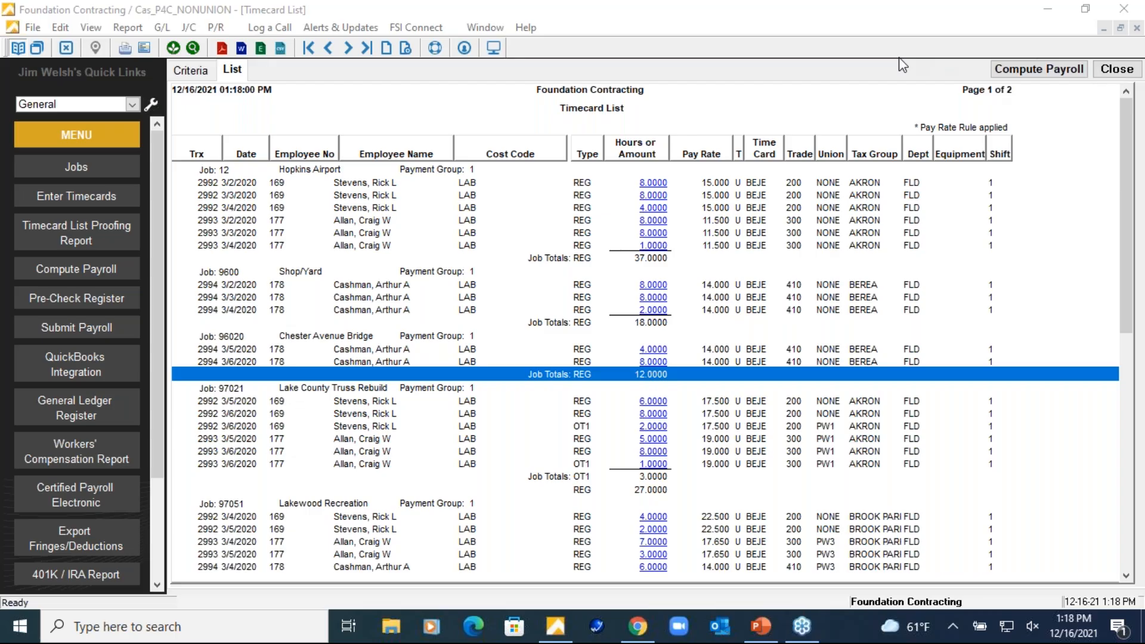
left_click(187, 71)
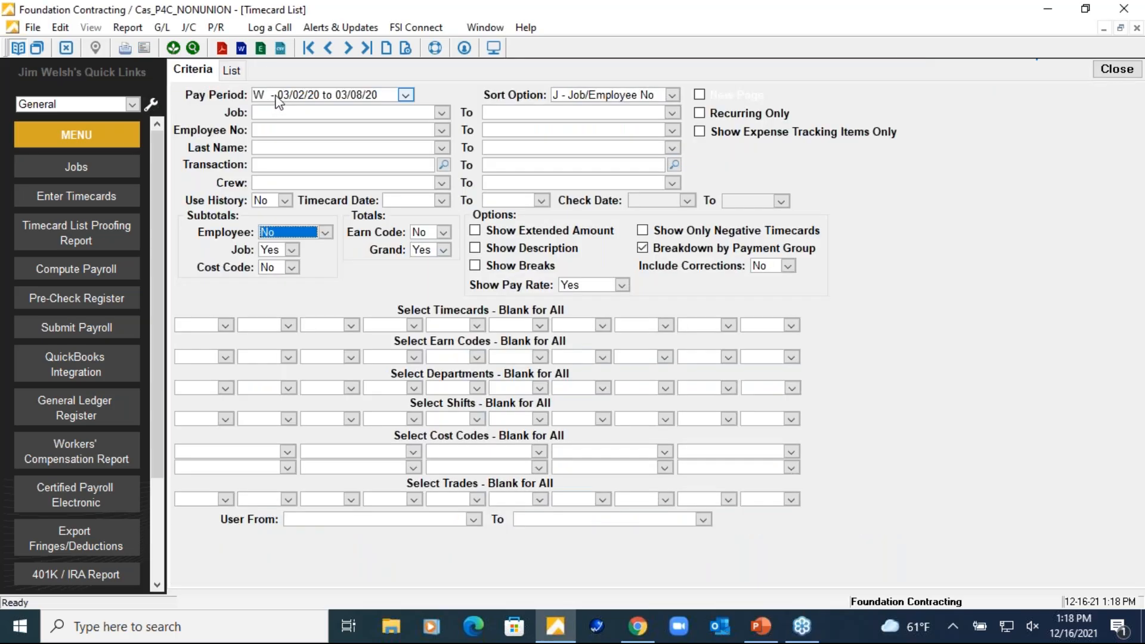
left_click(274, 96)
key("Delete")
left_click(280, 201)
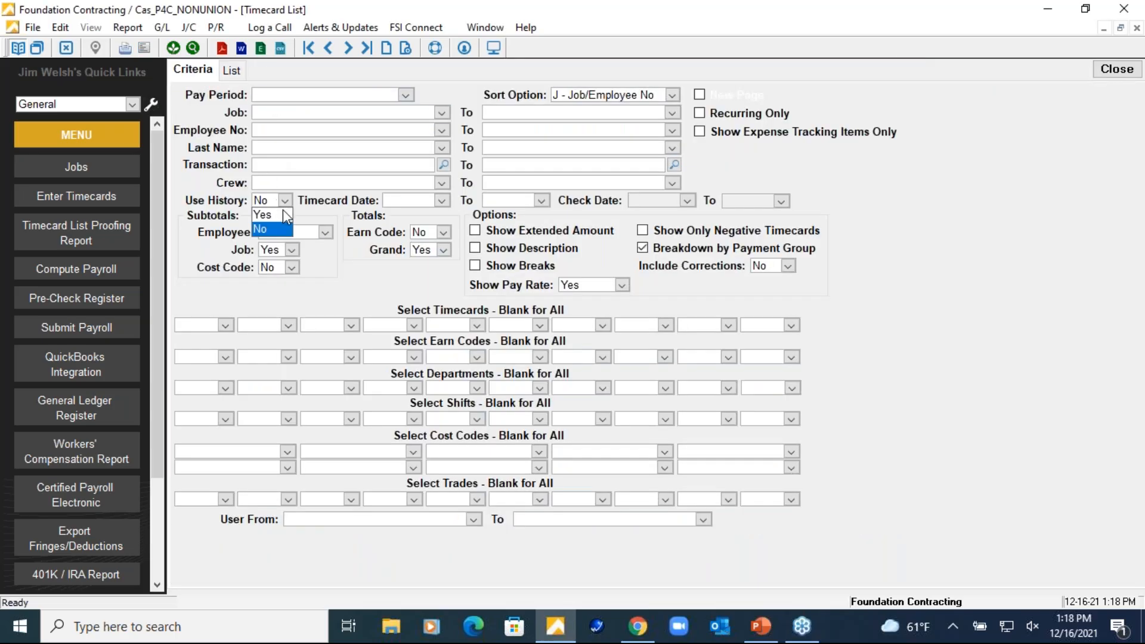
left_click(269, 215)
left_click(232, 70)
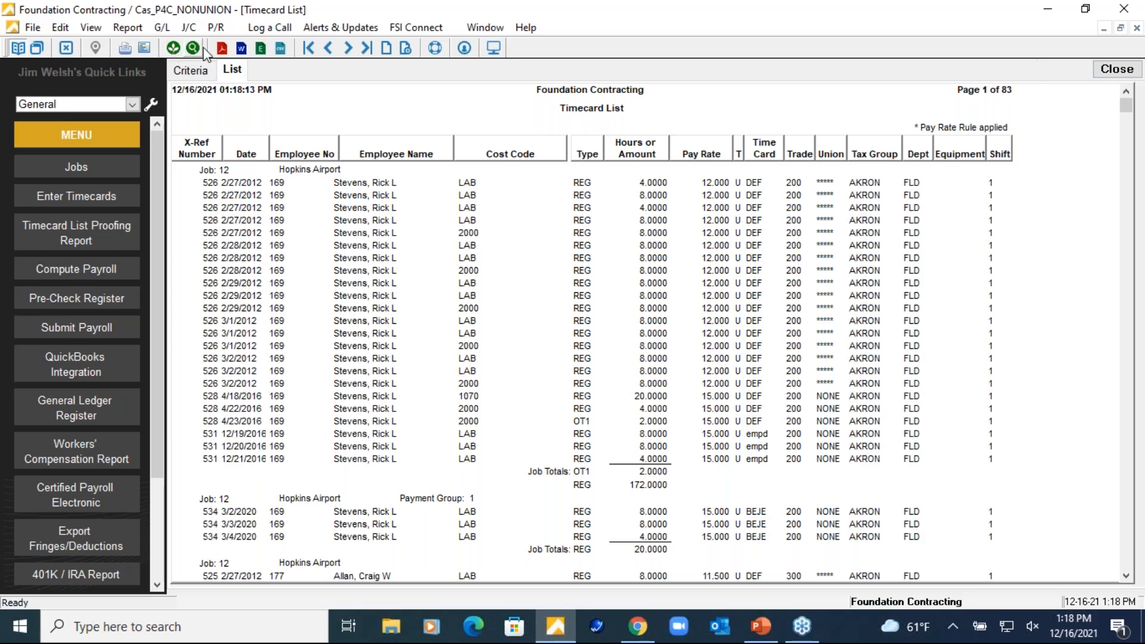
left_click(241, 49)
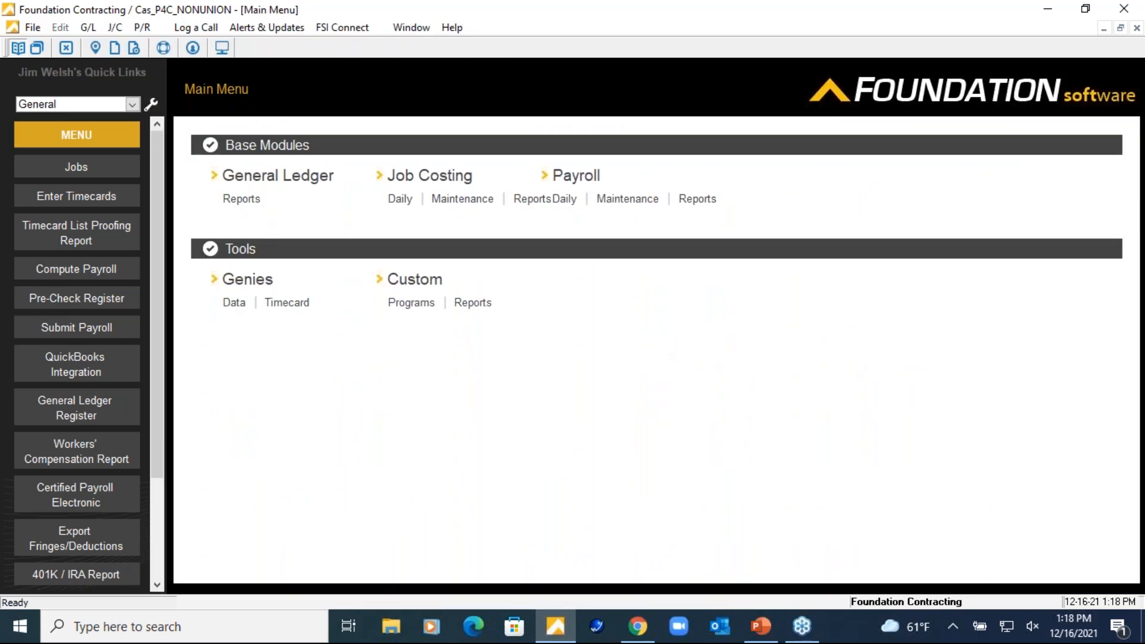
Step: Run the payroll Pre-Check Register for pay period W - 03/02/20 to 03/08/20, review the employees' lines and close it
left_click(564, 200)
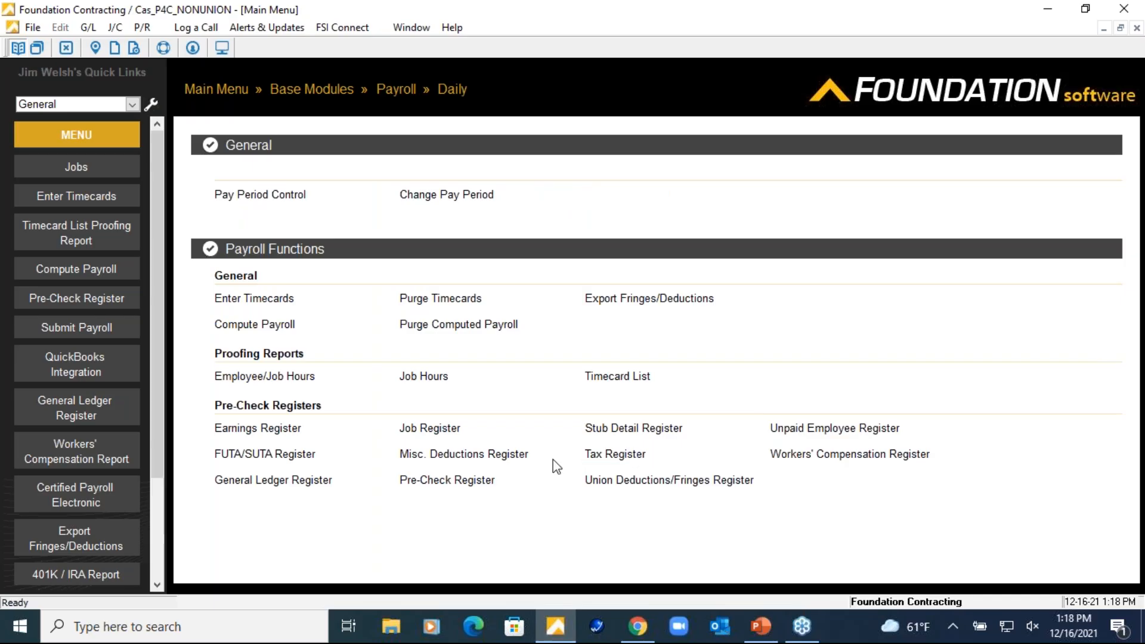
left_click(469, 486)
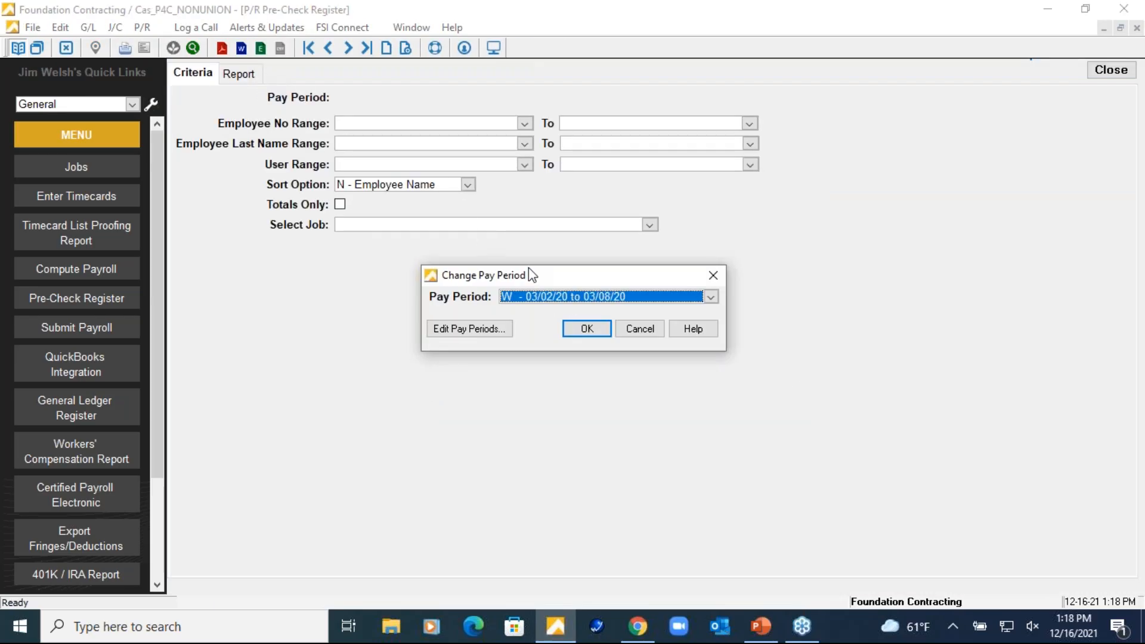
key("Return")
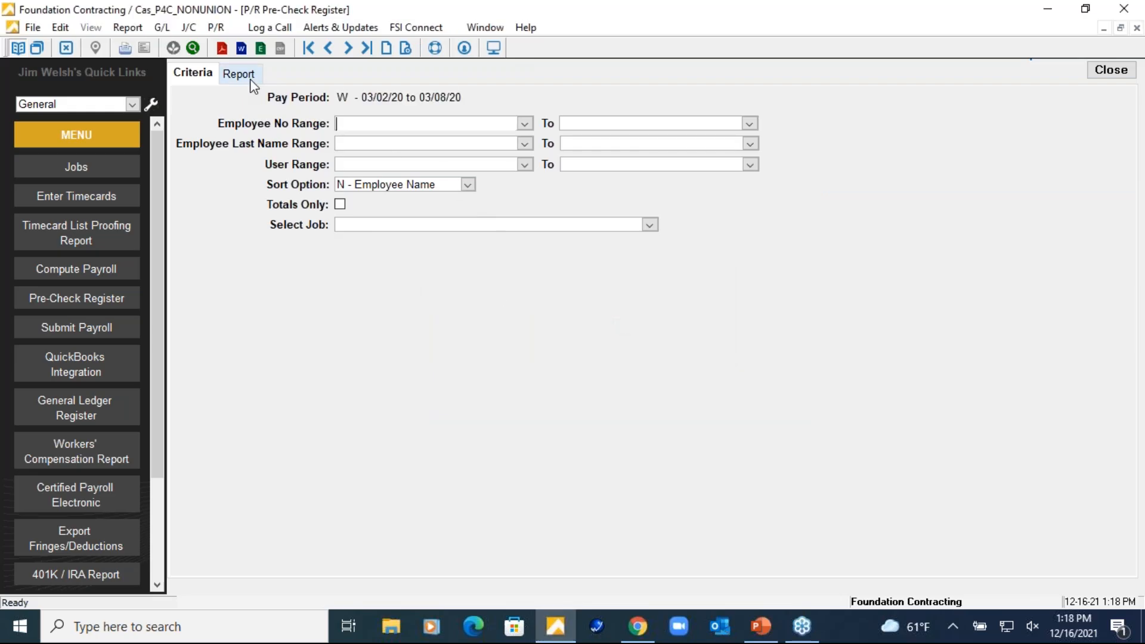
left_click(245, 77)
left_click(478, 224)
left_click(497, 284)
left_click(505, 308)
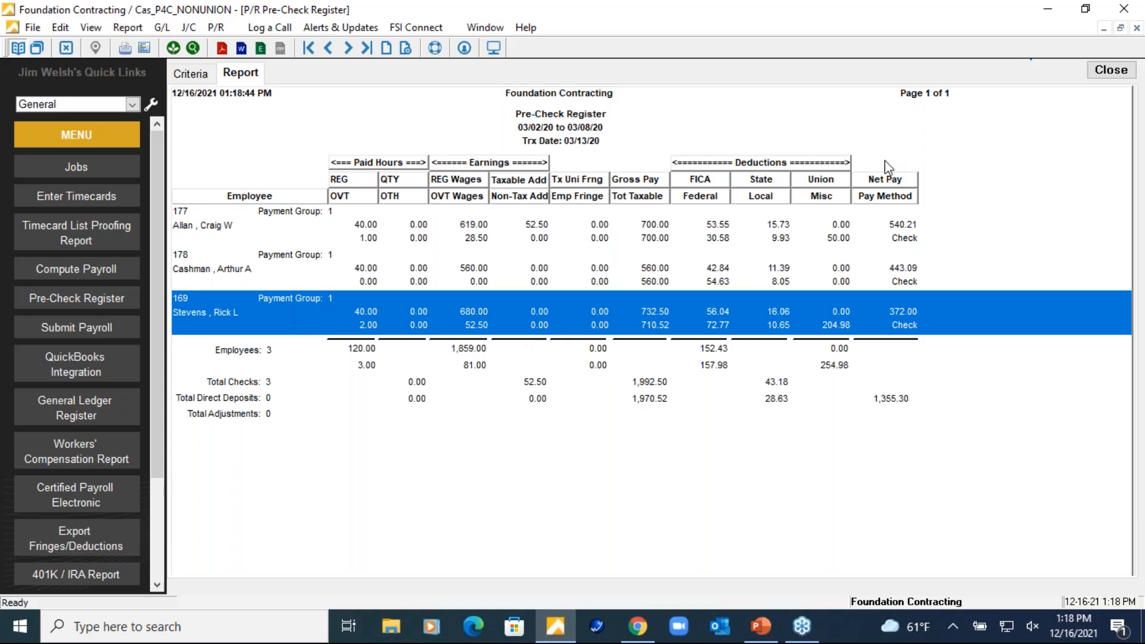
left_click(1100, 72)
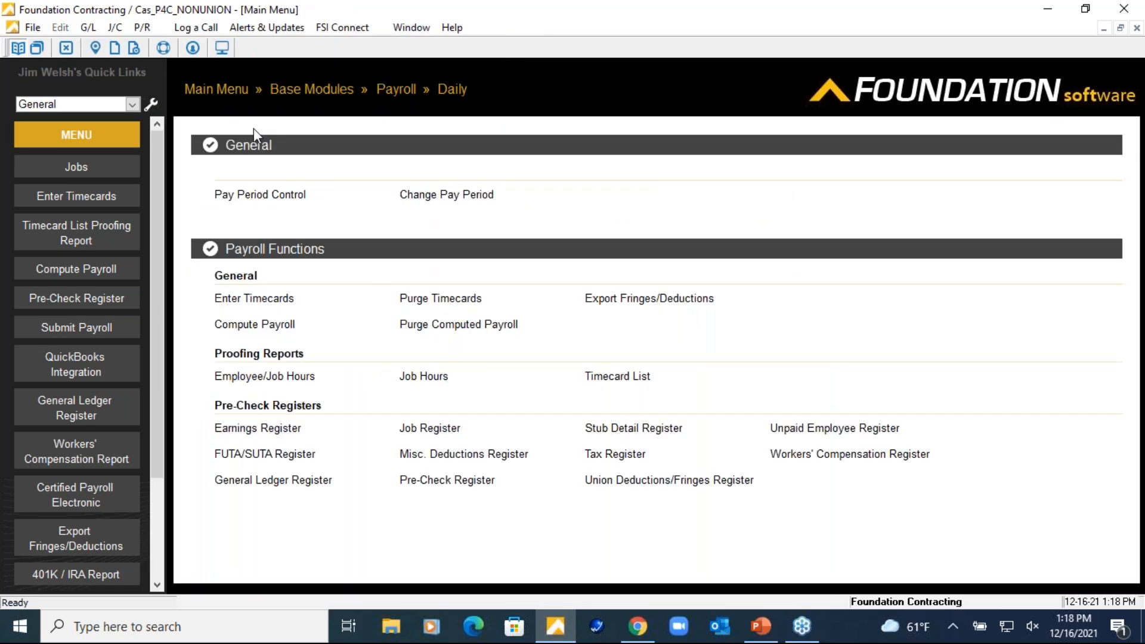
Step: Generate the Workers' Compensation payroll report with its default criteria, review it and close it
left_click(234, 91)
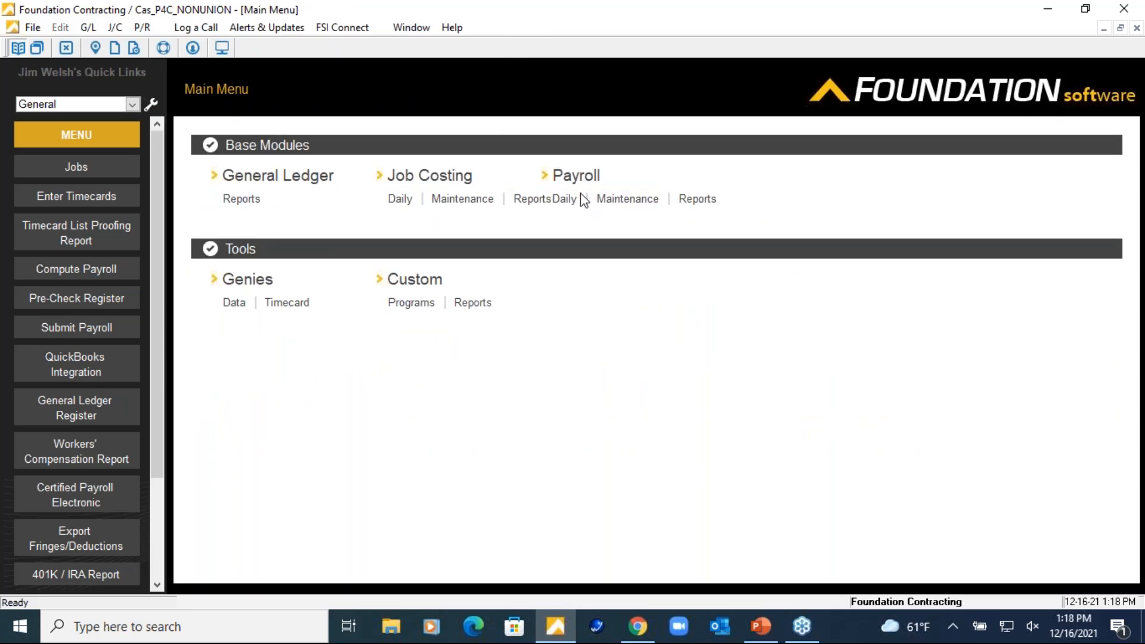
left_click(694, 203)
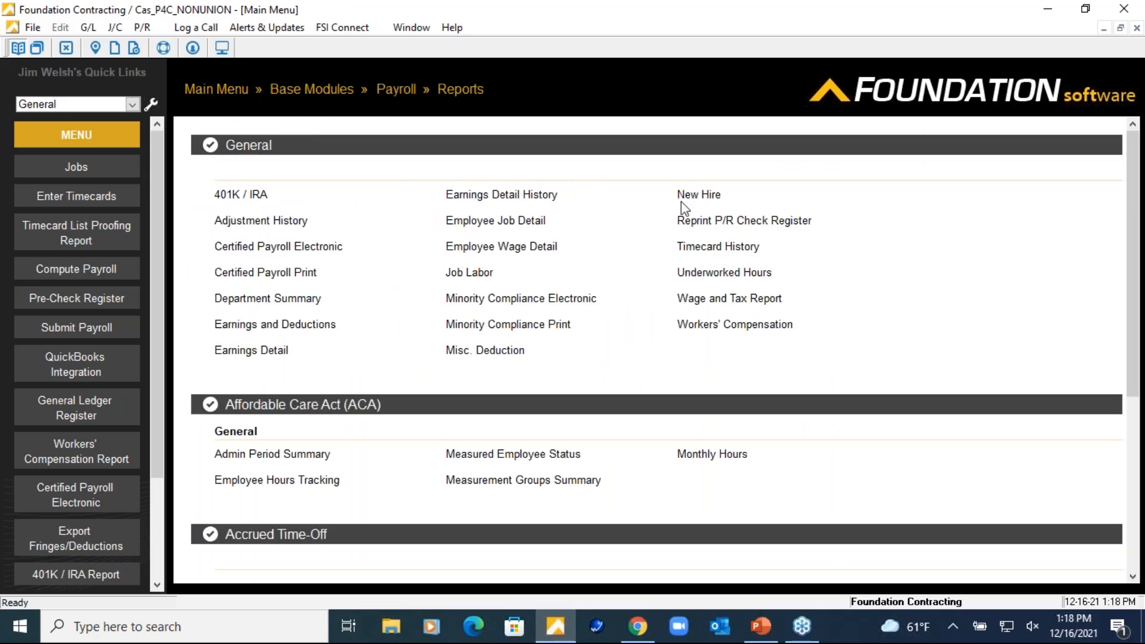
left_click(720, 327)
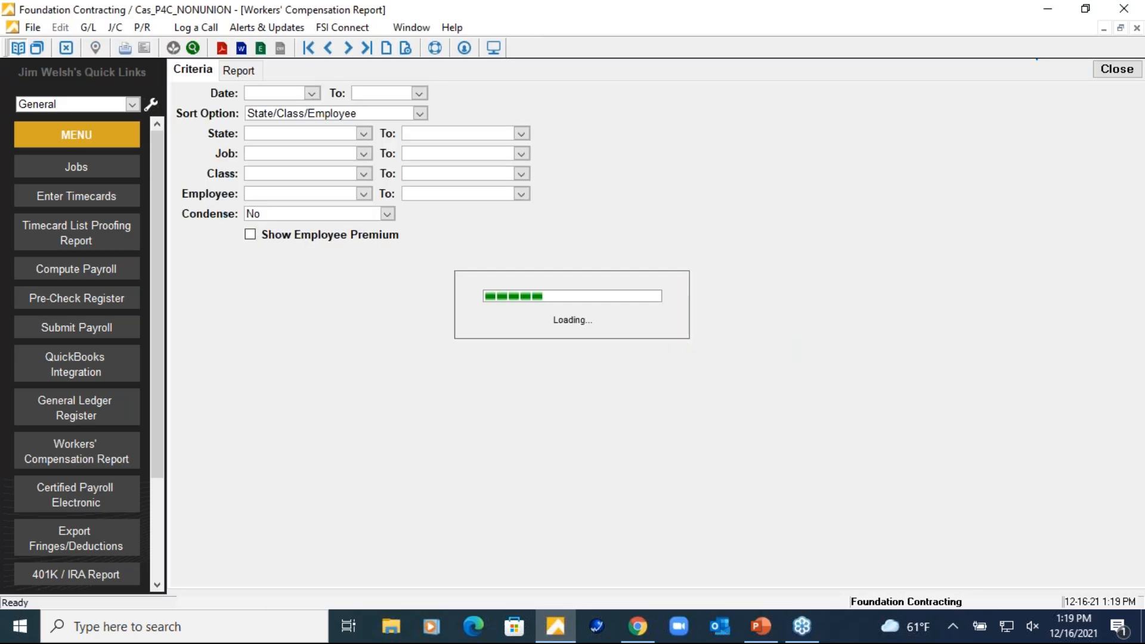
left_click(253, 71)
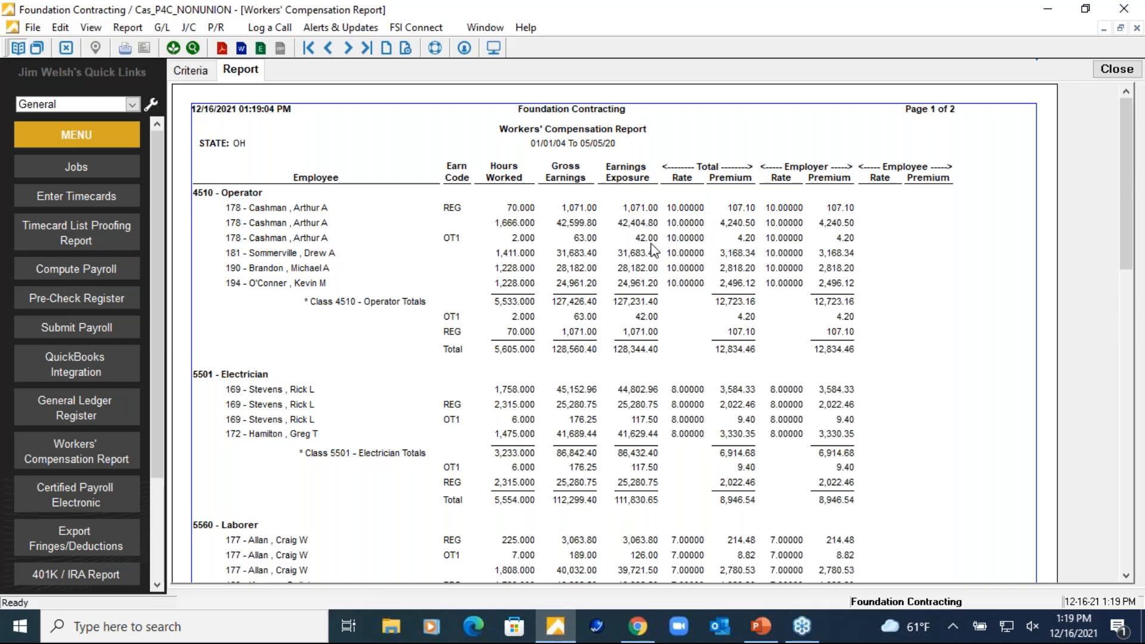
left_click(1117, 68)
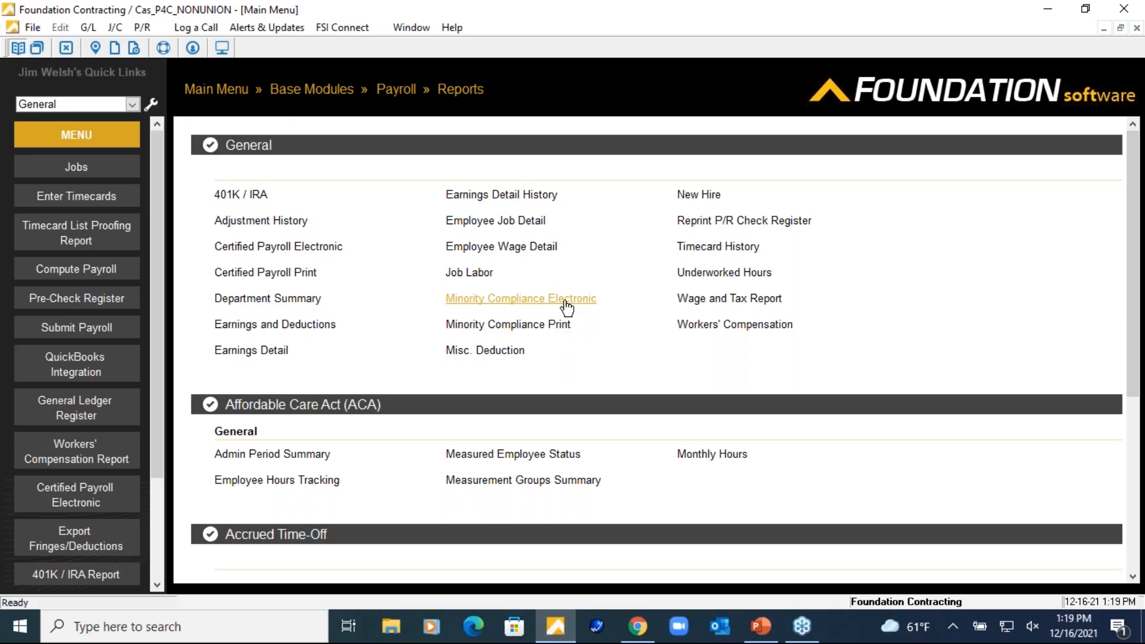
Step: Generate the printed Minority Compliance report in the U.S. Department of Labor (Format 1) format, review it and close it
left_click(558, 326)
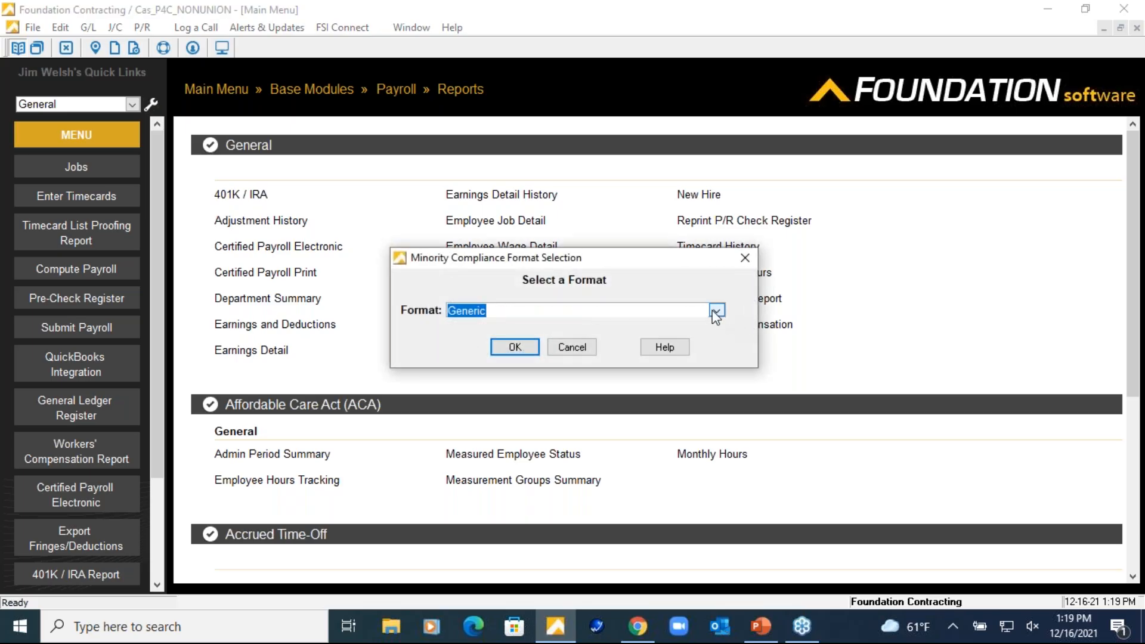
left_click(716, 310)
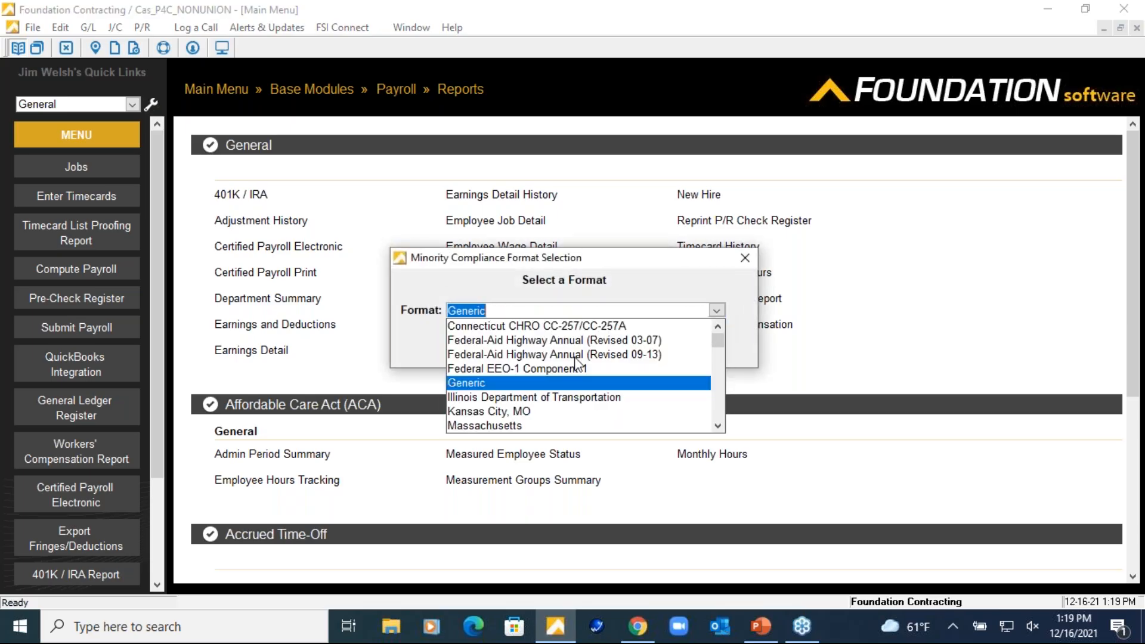
left_click(718, 427)
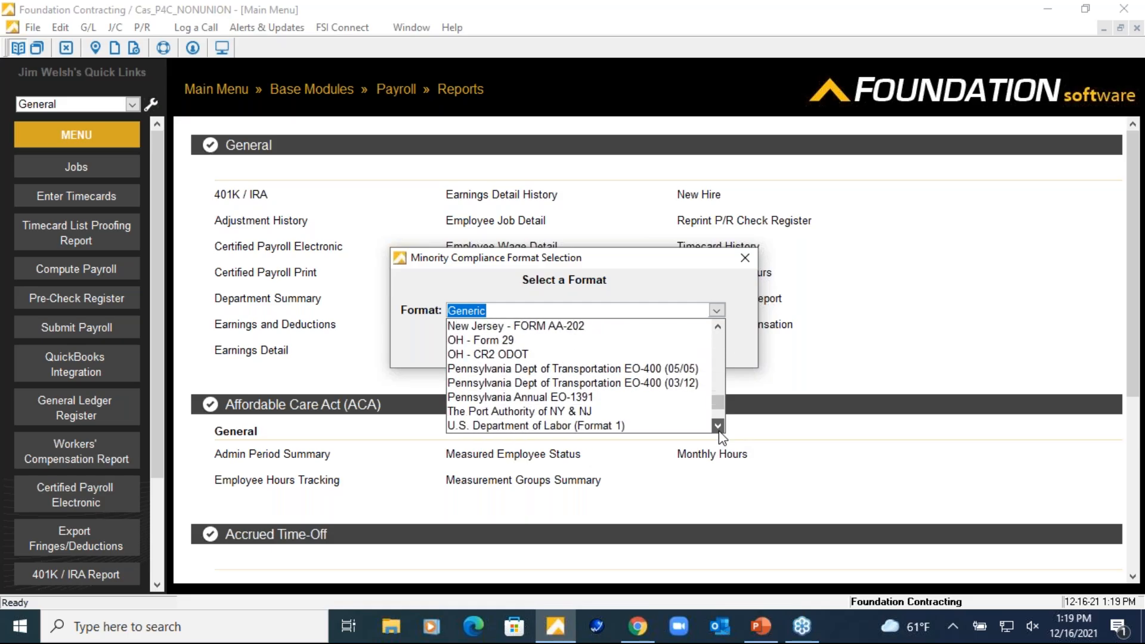
left_click(550, 396)
left_click(515, 347)
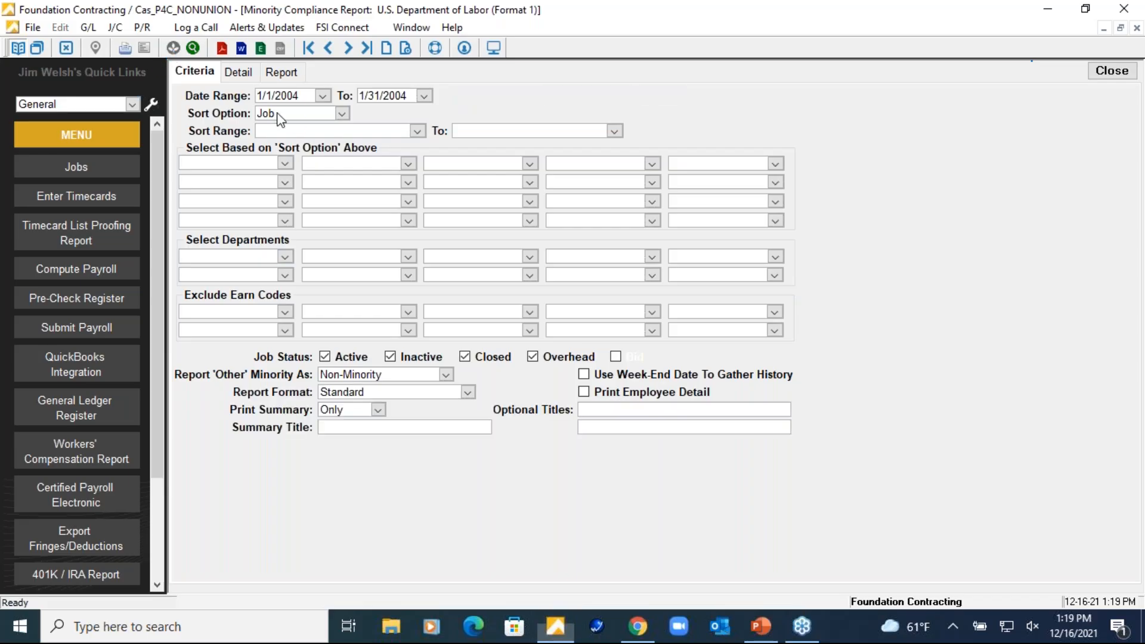
left_click(284, 73)
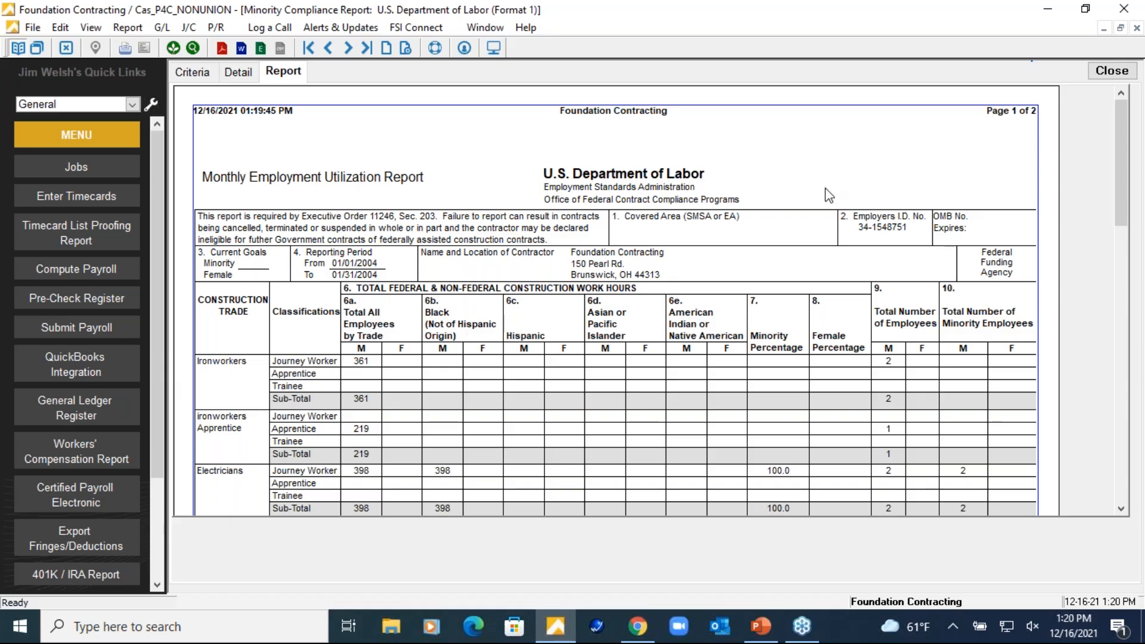
left_click(1099, 73)
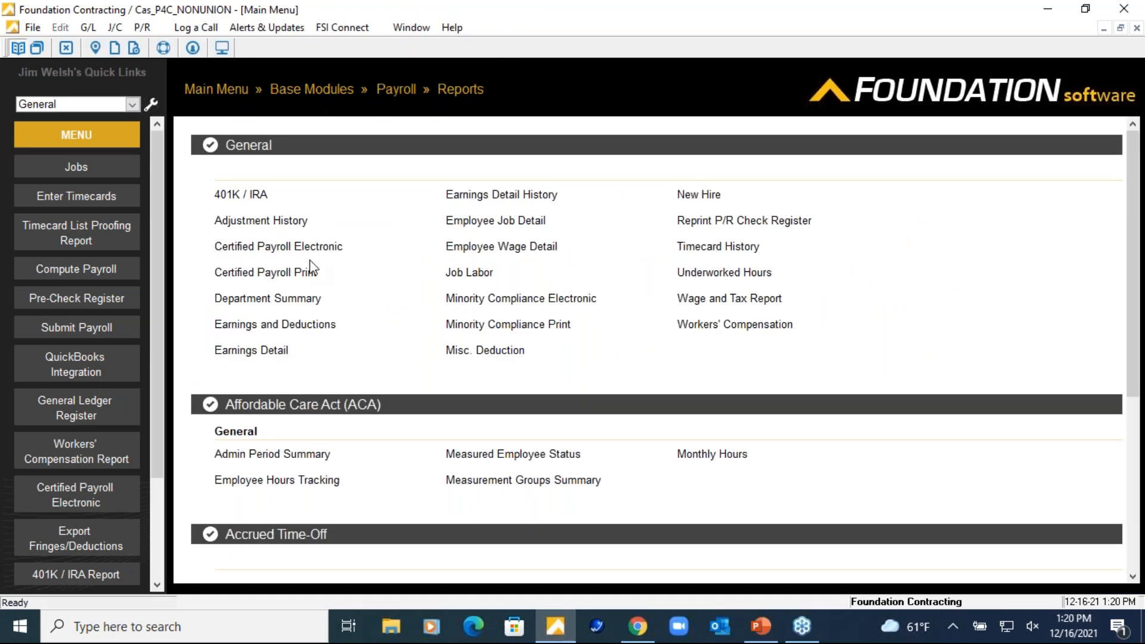
Step: Generate the electronic Certified Payroll report in the LCPtracker format
left_click(328, 250)
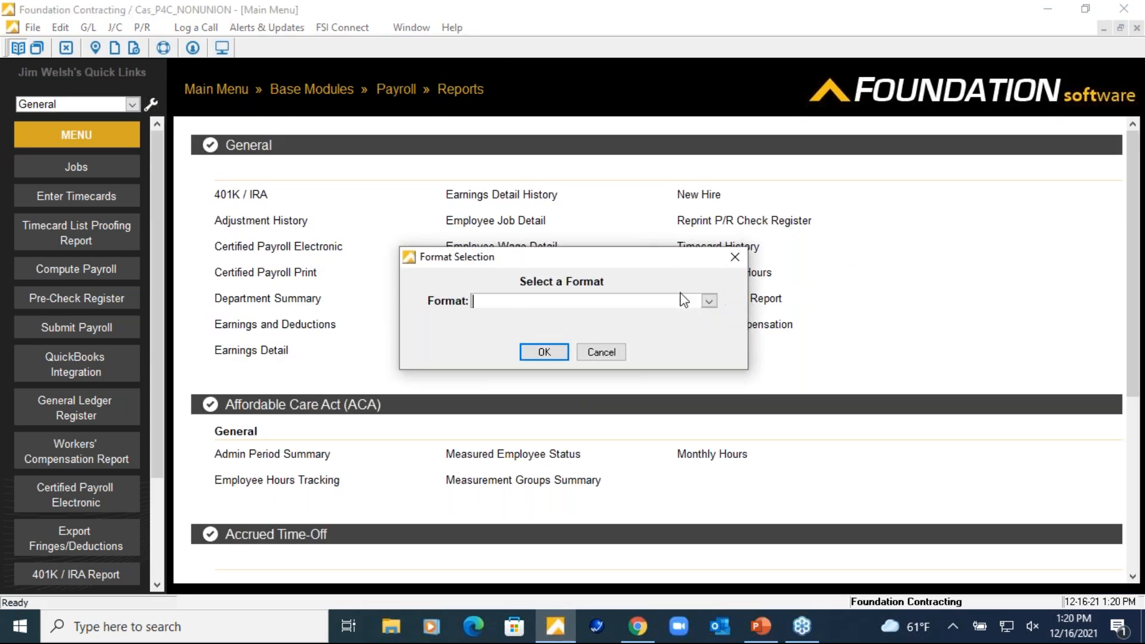
left_click(709, 301)
scroll(534, 388, "down", 3)
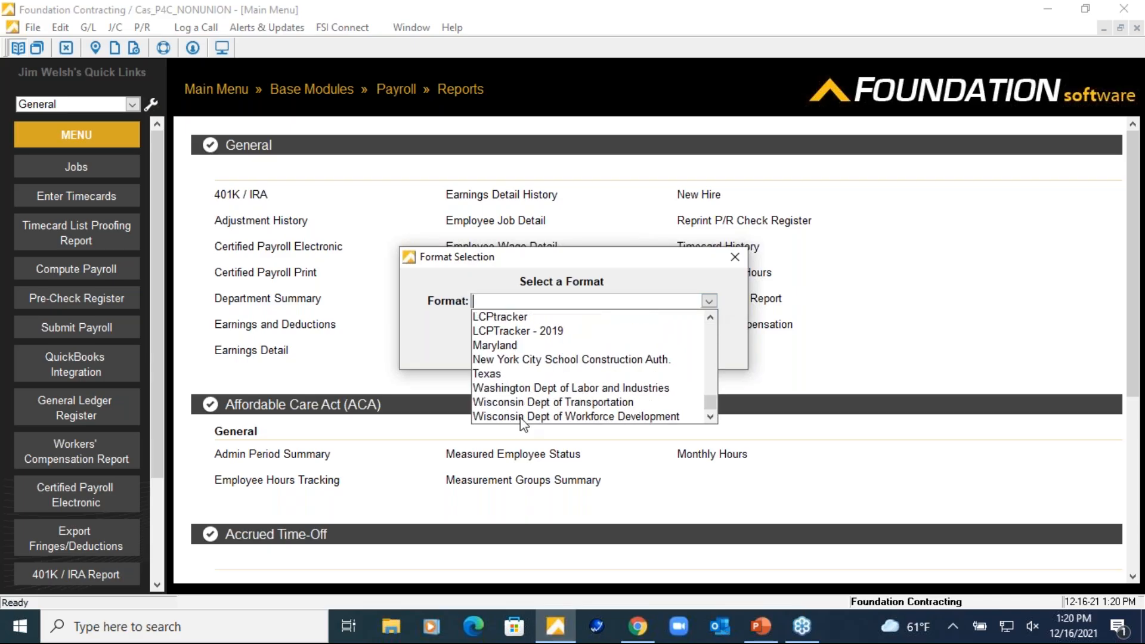
left_click(509, 317)
left_click(544, 353)
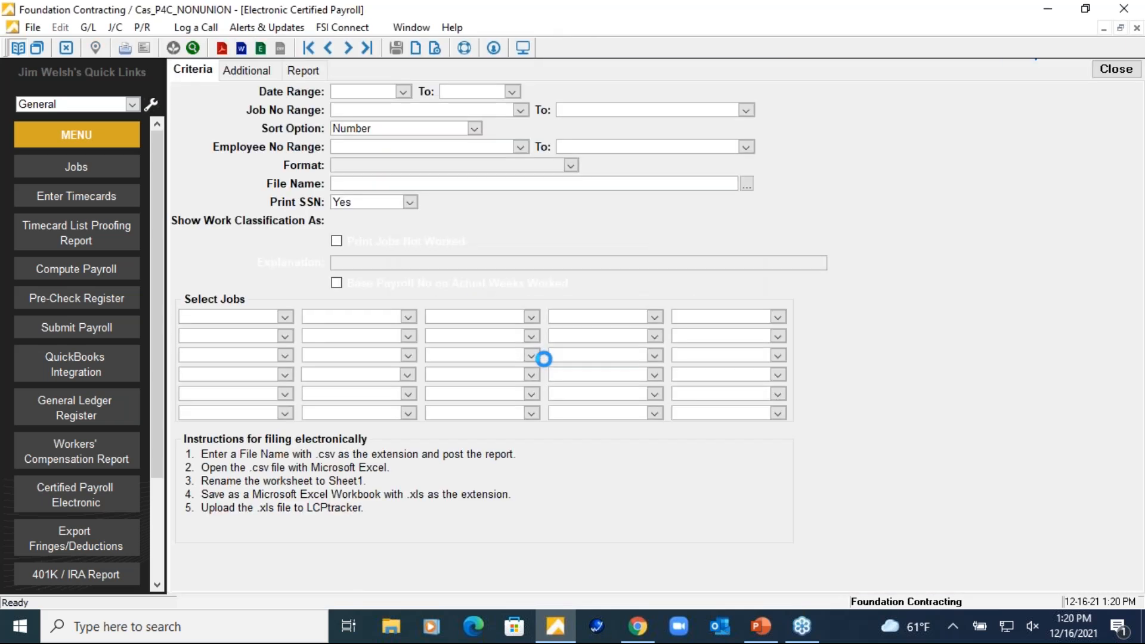
left_click(310, 72)
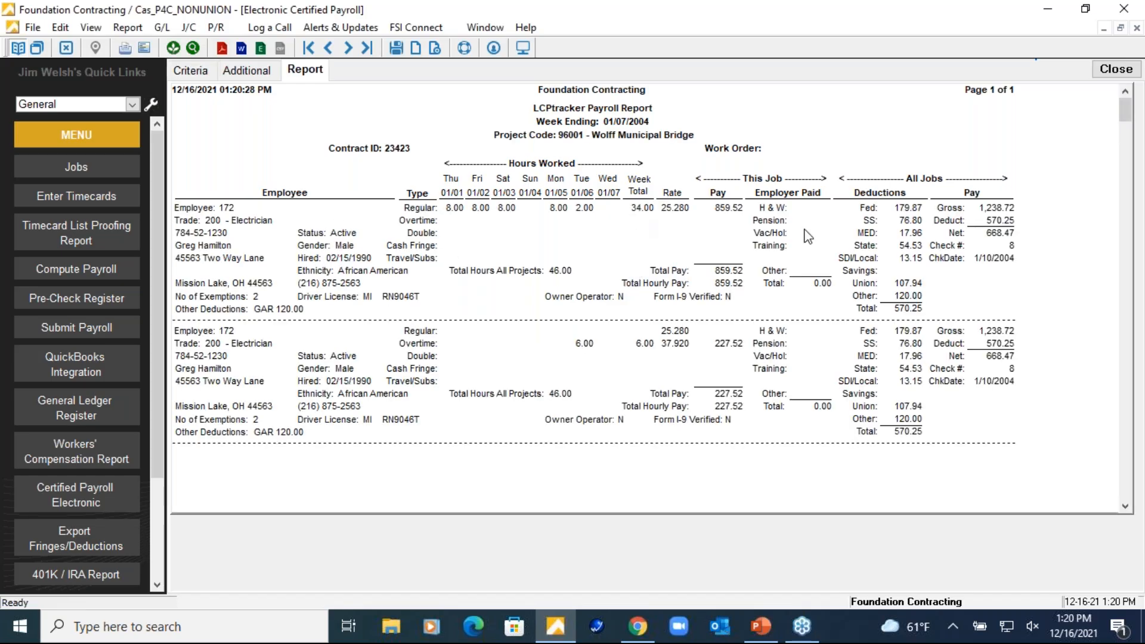
Step: Close the LCPtracker payroll report and decline to create the export file
left_click(1115, 69)
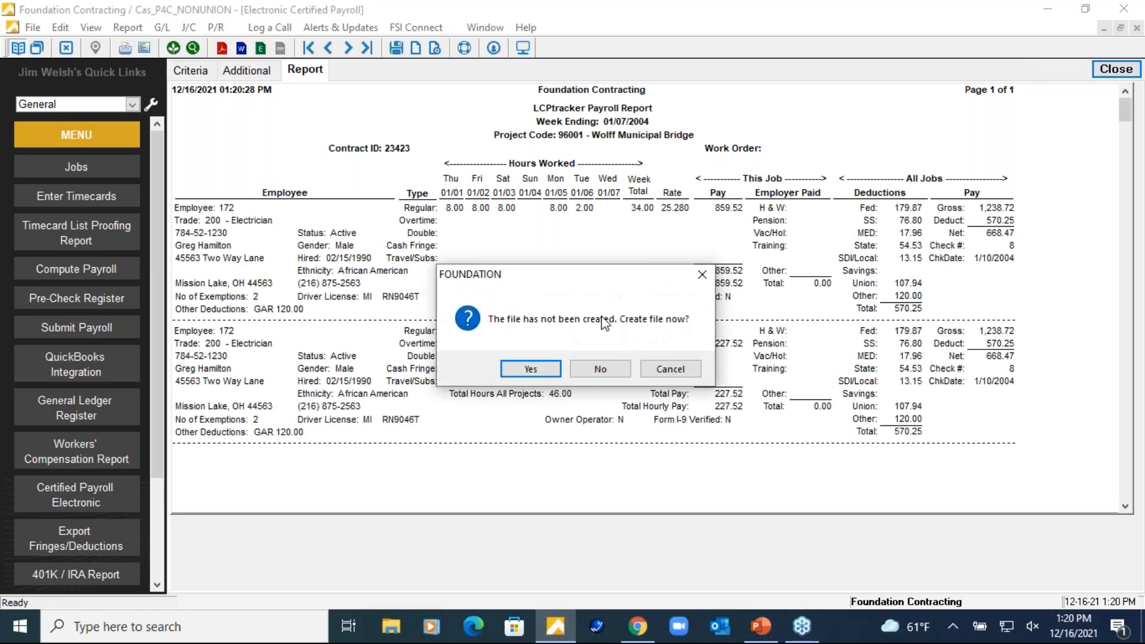
left_click(609, 367)
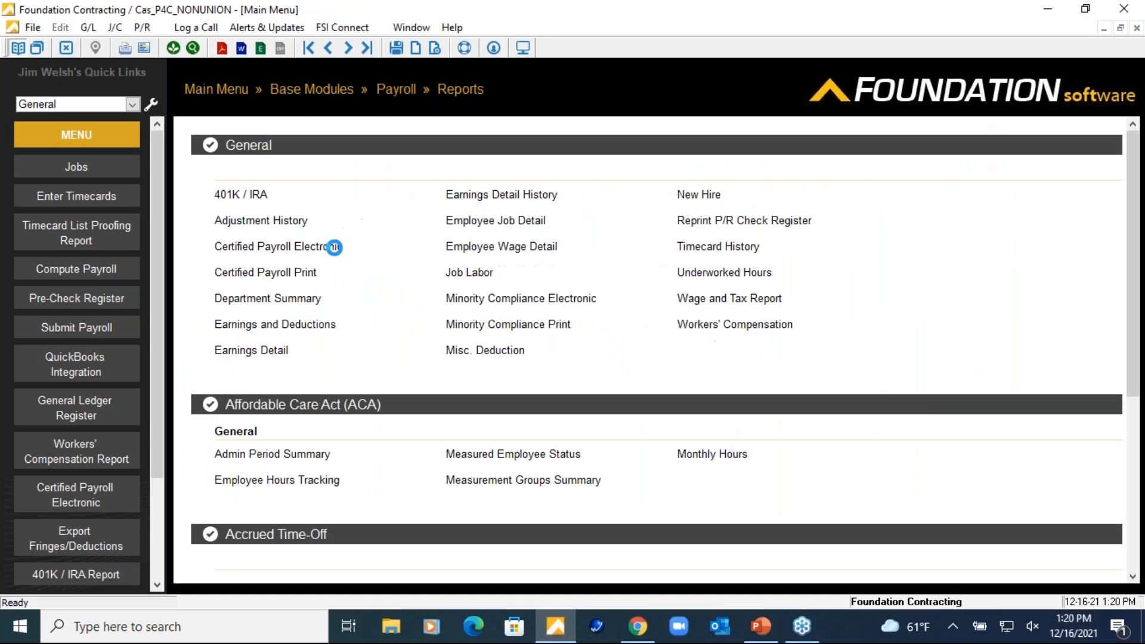
Step: Generate the printed Certified Payroll report in the U.S. Department of Labor format for 3/2/2020 to 3/8/2020, review it and close it
left_click(317, 274)
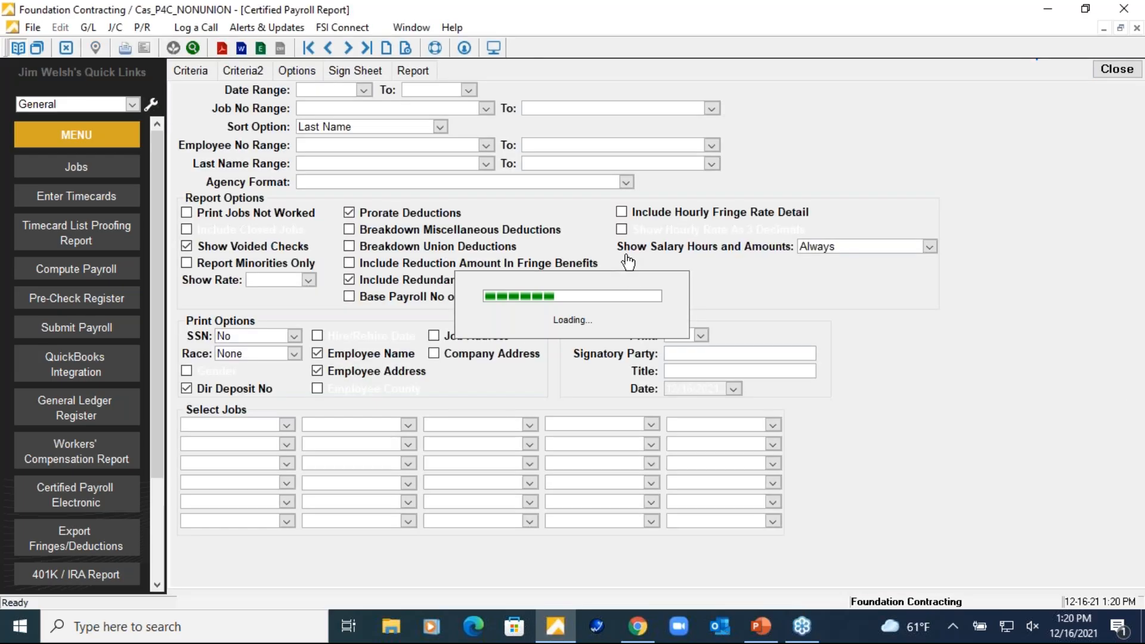
left_click(625, 186)
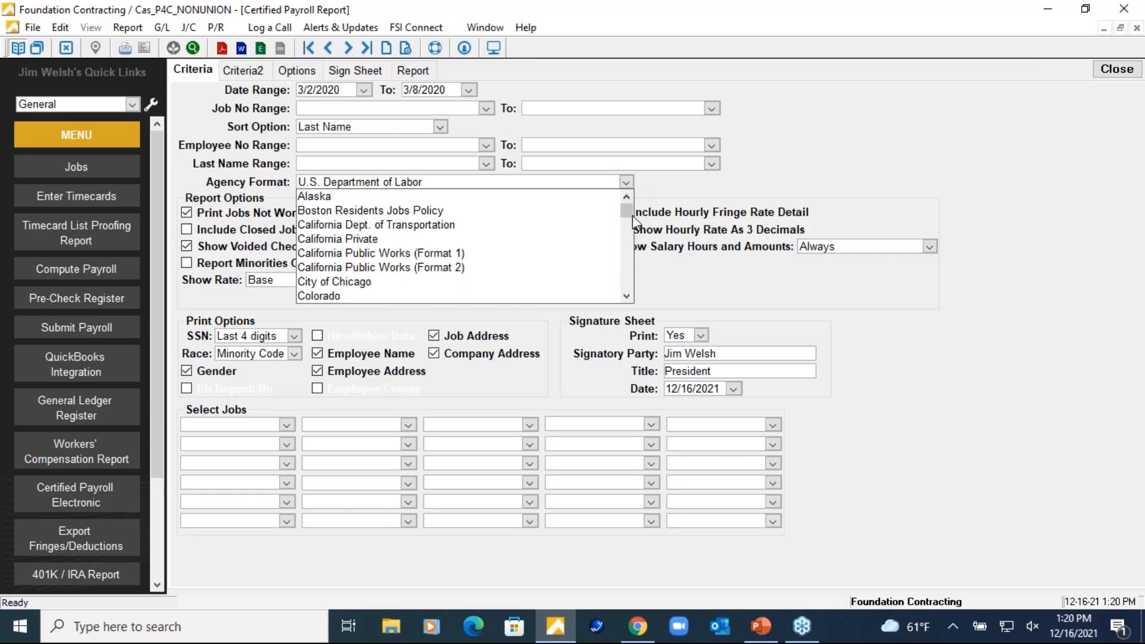
left_click(630, 296)
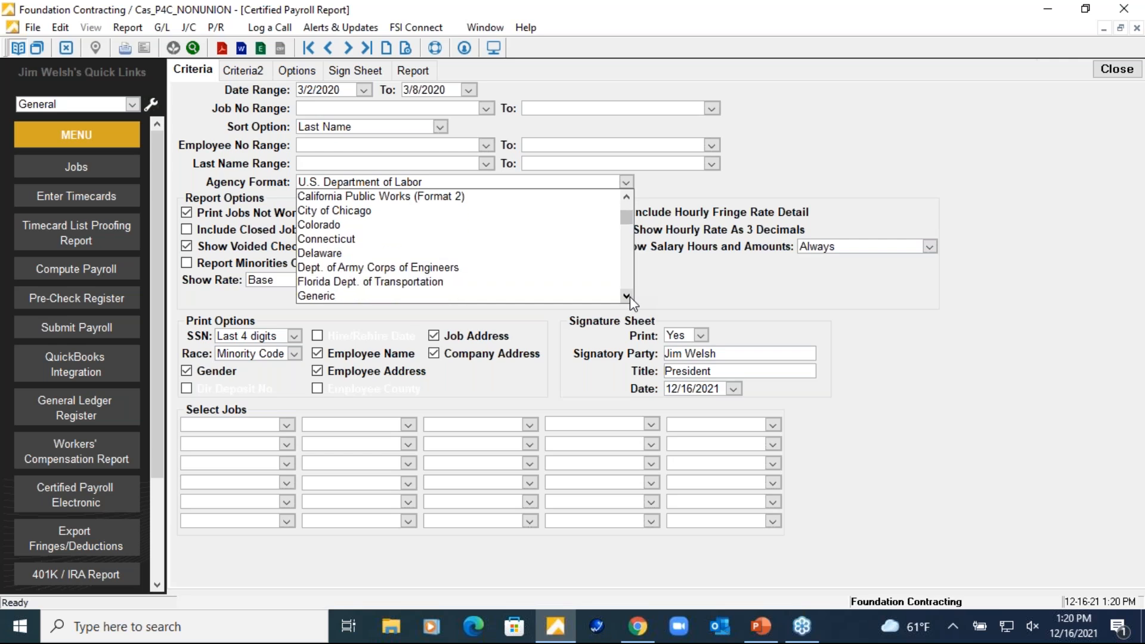
left_click_drag(630, 296, 630, 296)
left_click(512, 256)
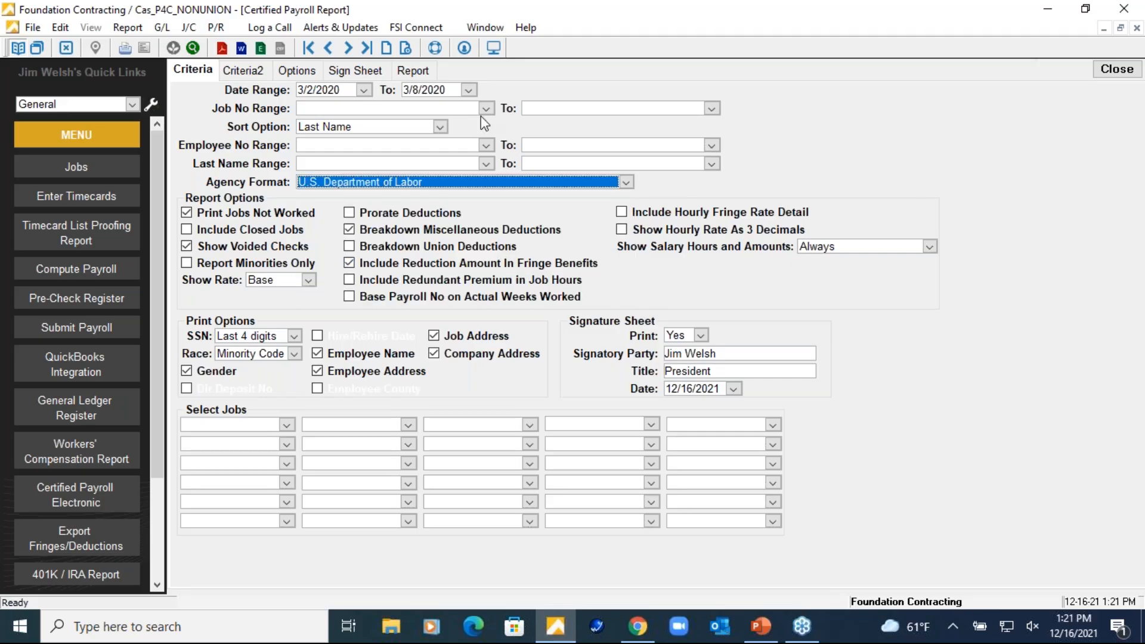
left_click(415, 71)
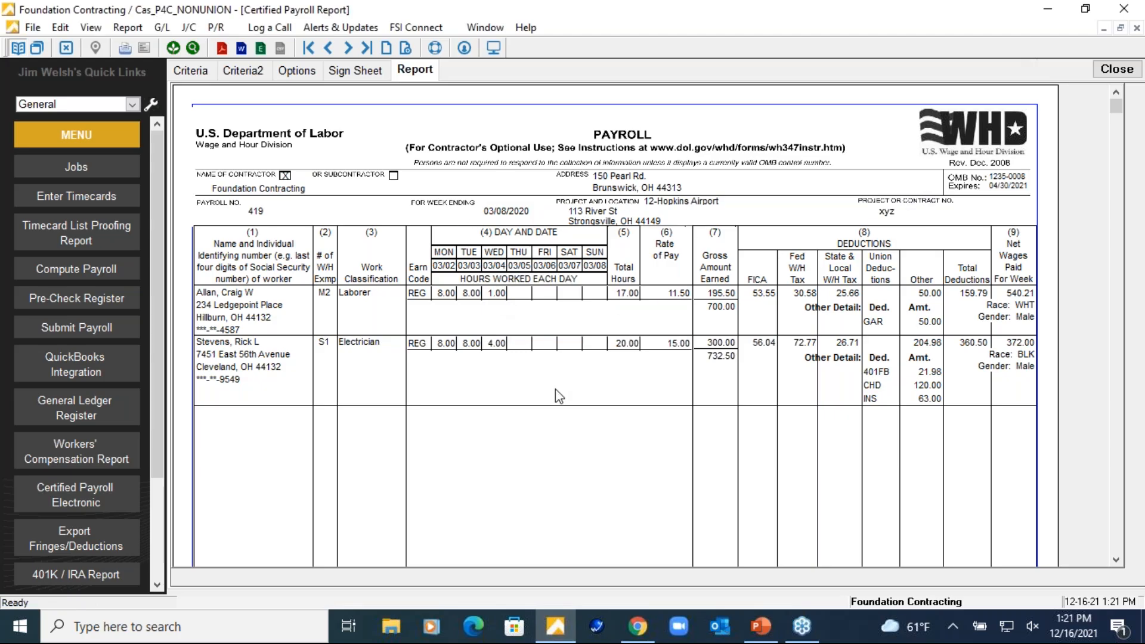
left_click(1109, 76)
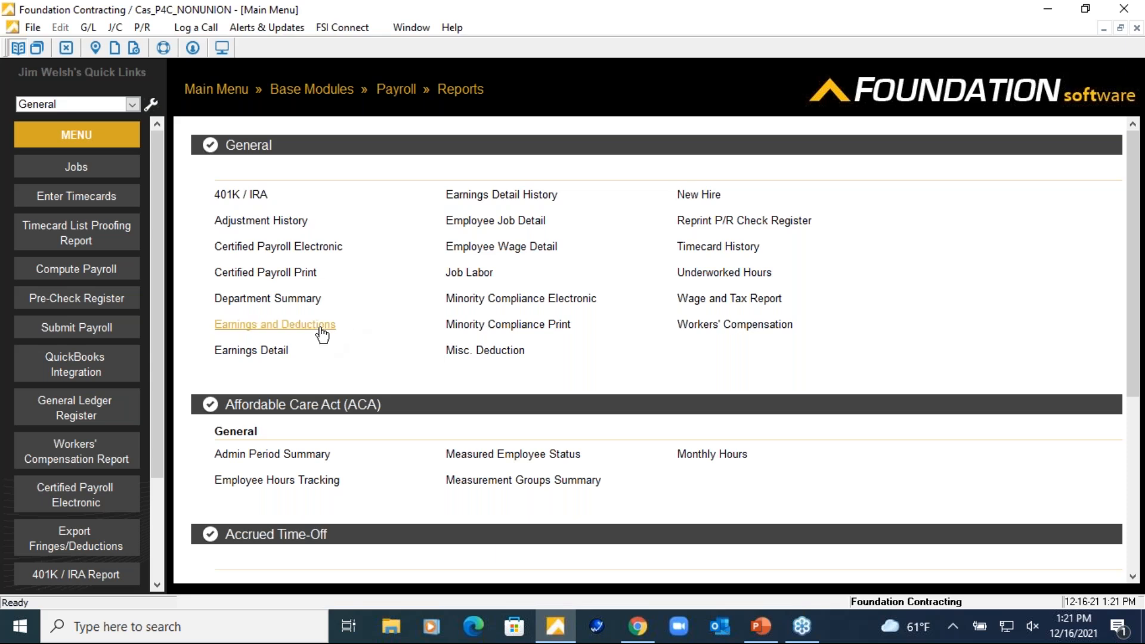
Step: Generate the Burden Job Summary report in the Employee by Job format, review the burden costs per job and close it
scroll(436, 339, "down", 3)
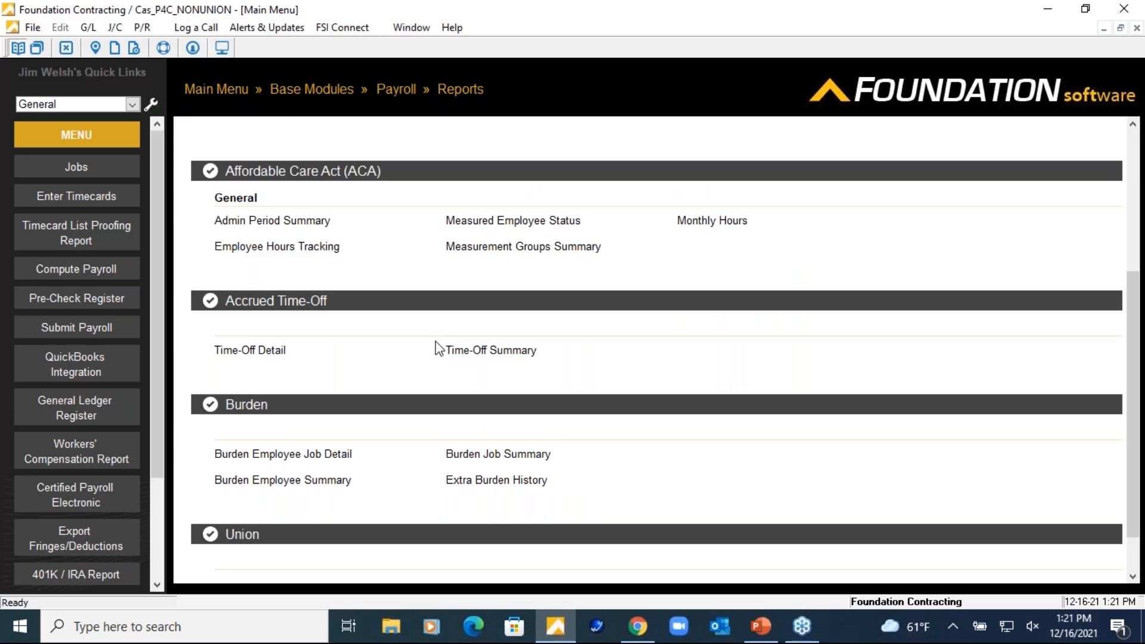
left_click(528, 456)
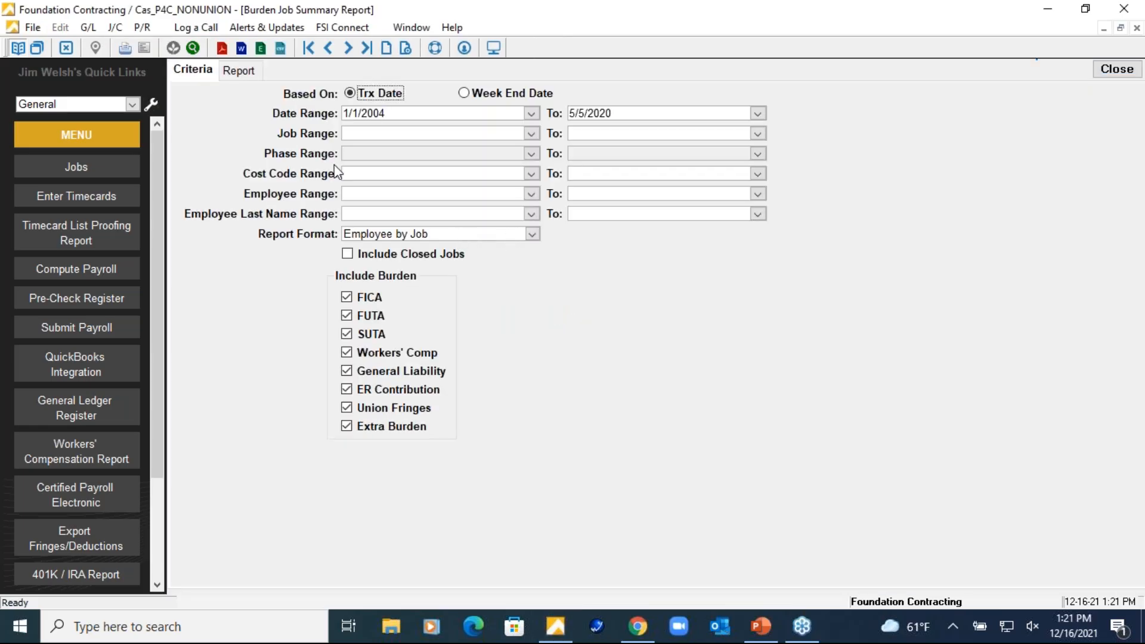
left_click(241, 70)
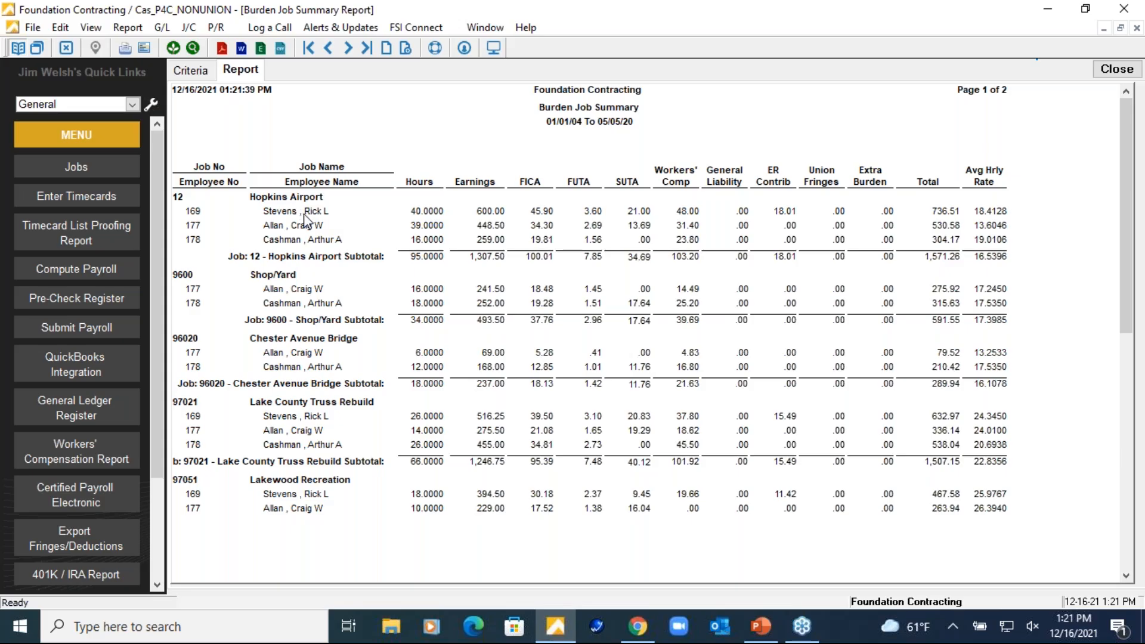
left_click(319, 240)
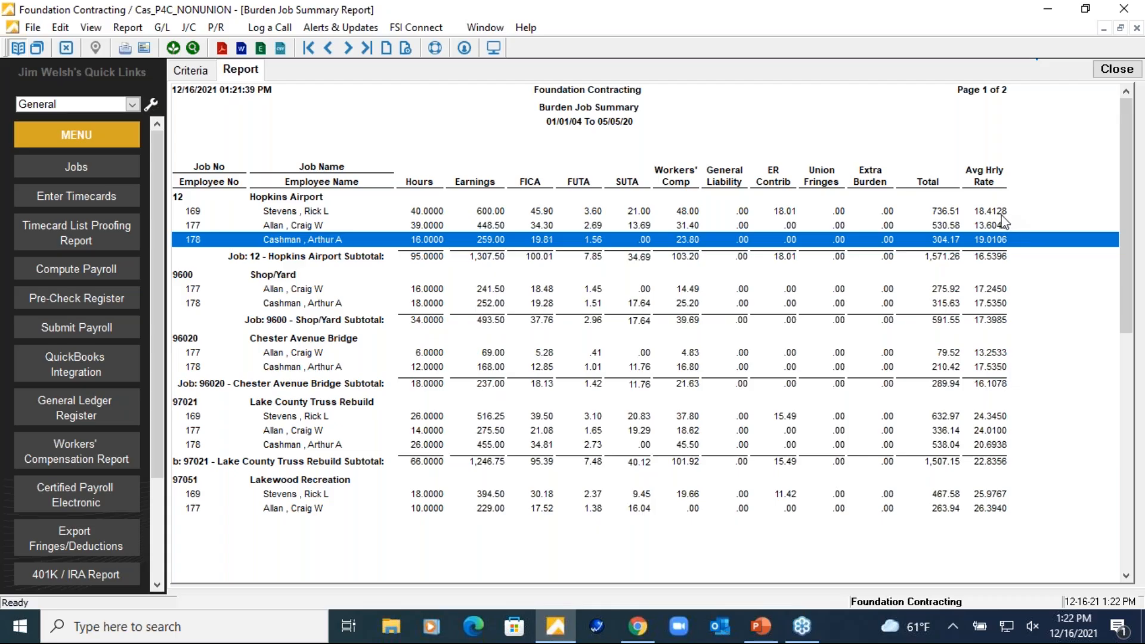
left_click(1115, 70)
Step: Generate the Union Deductions/Fringes Summary report with its default criteria and page through to the I.B.E.W. Local 38 section
scroll(684, 409, "down", 5)
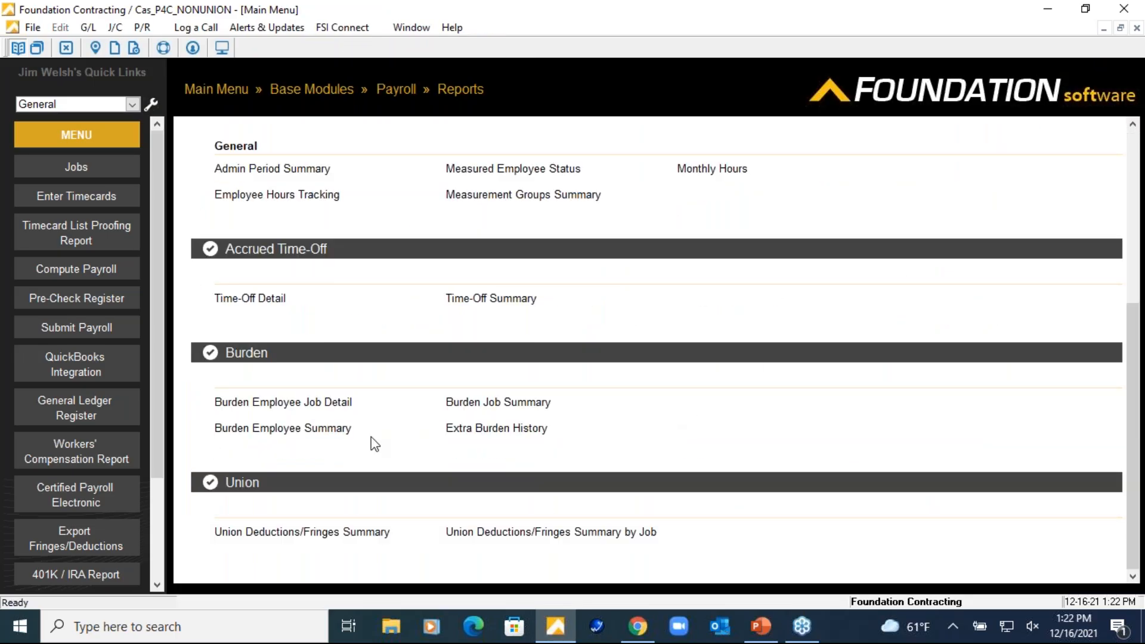
left_click(357, 531)
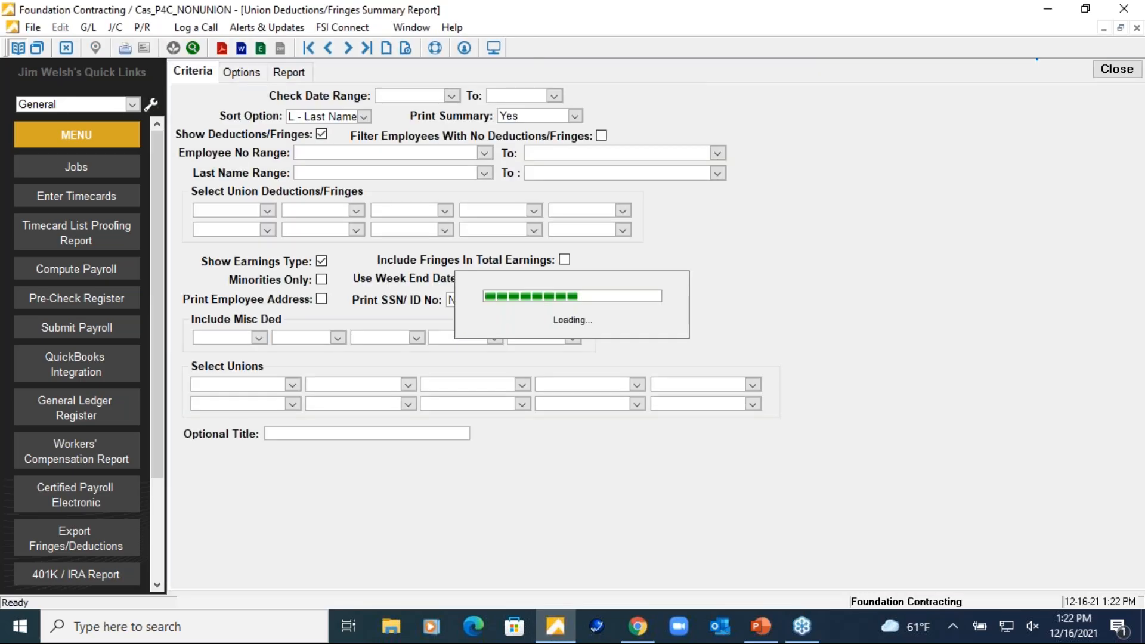
left_click(290, 72)
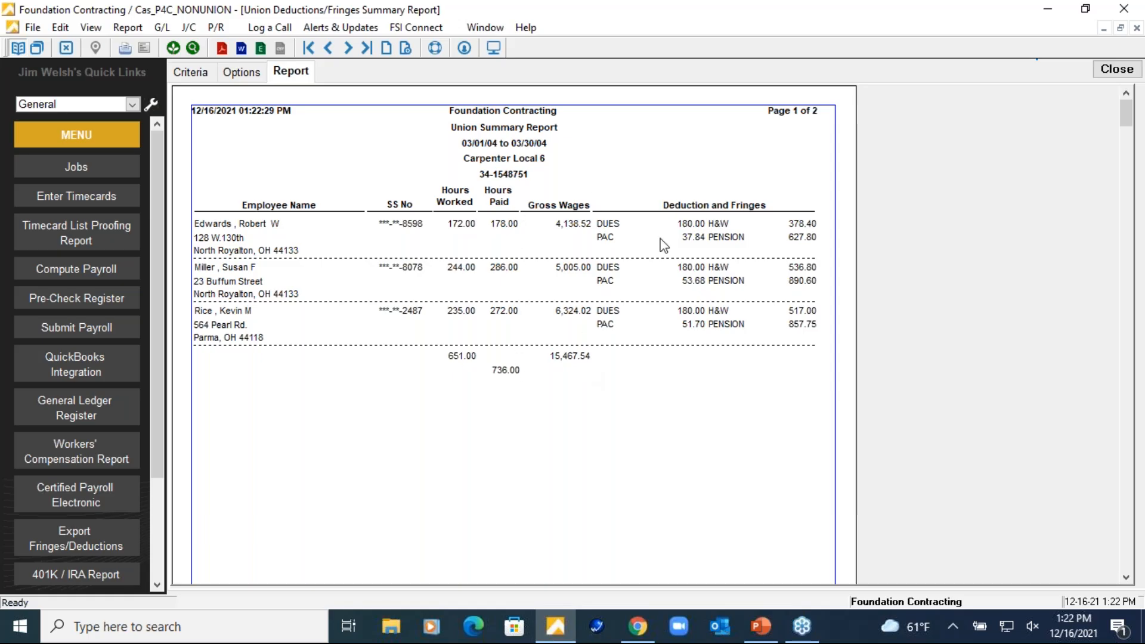
left_click(349, 48)
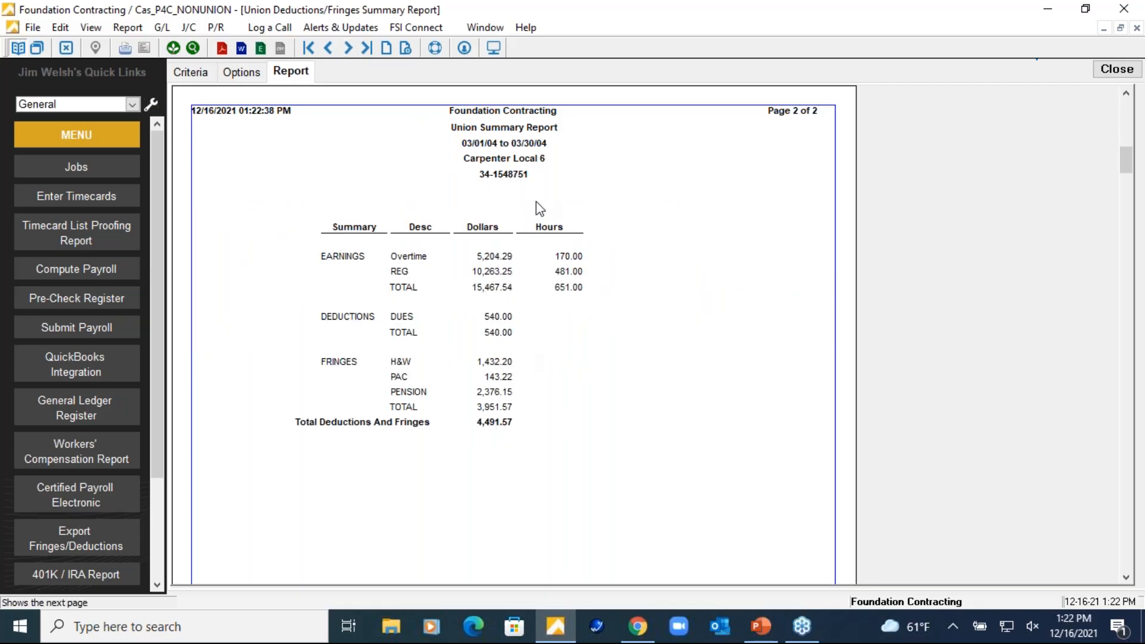
left_click(343, 50)
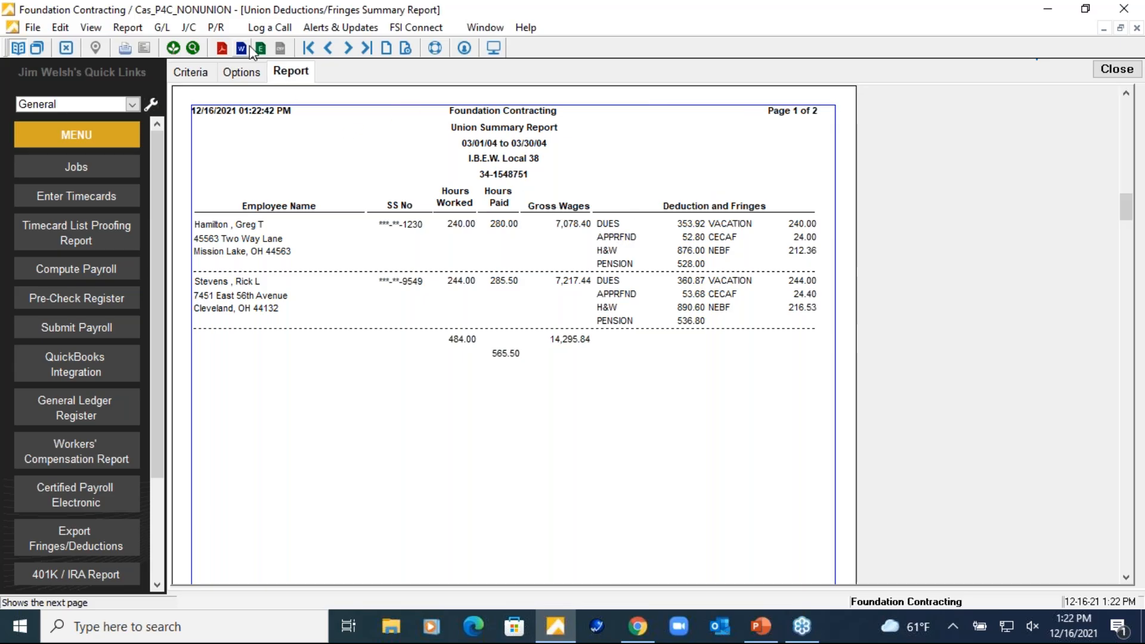
Step: Regenerate the union summary report without employee addresses and with earnings types shown, review it and close it
left_click(210, 73)
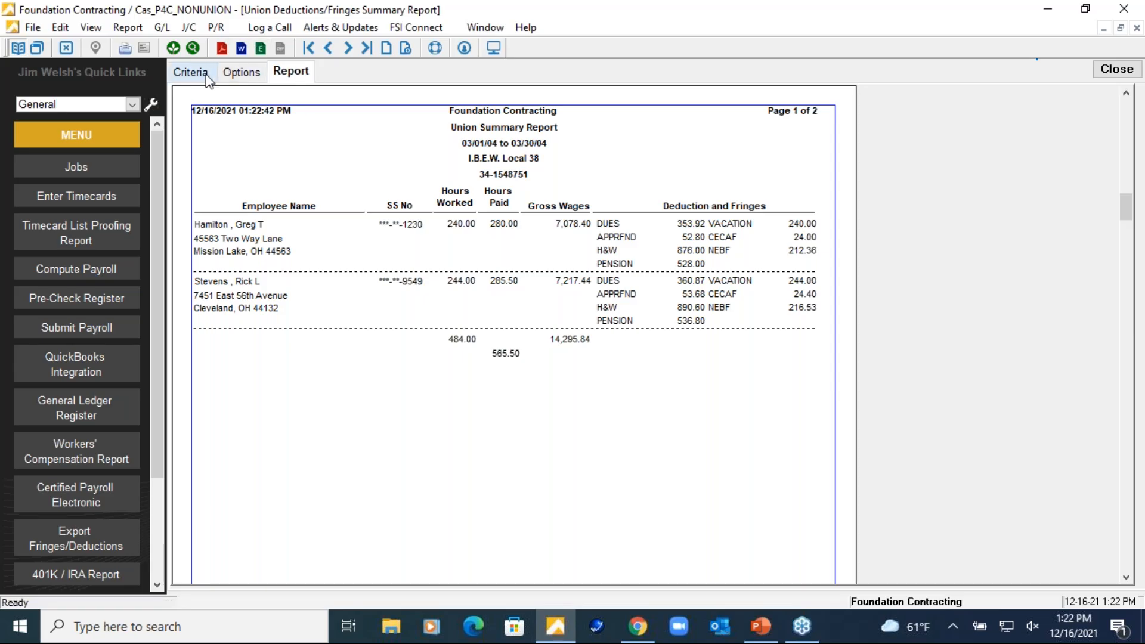
left_click(322, 299)
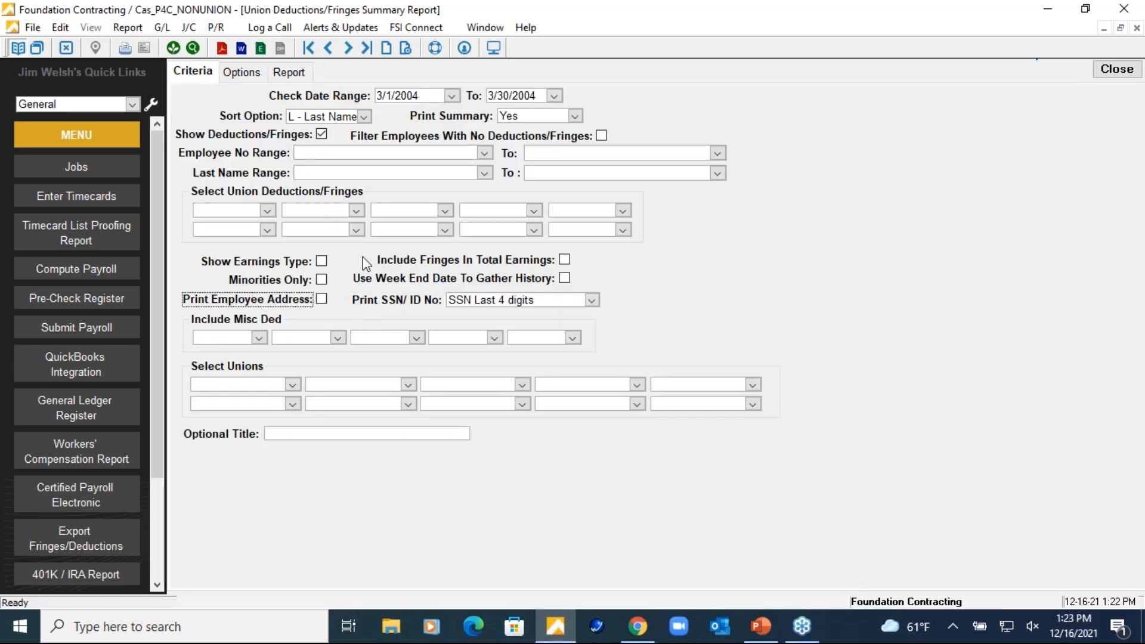
left_click(322, 262)
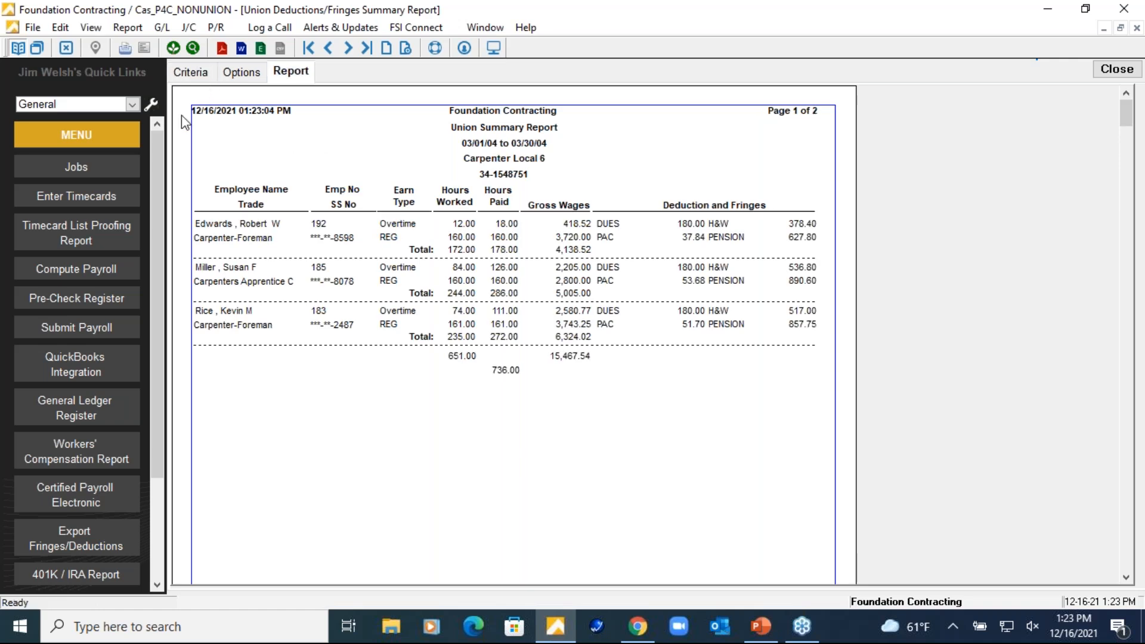
left_click(128, 28)
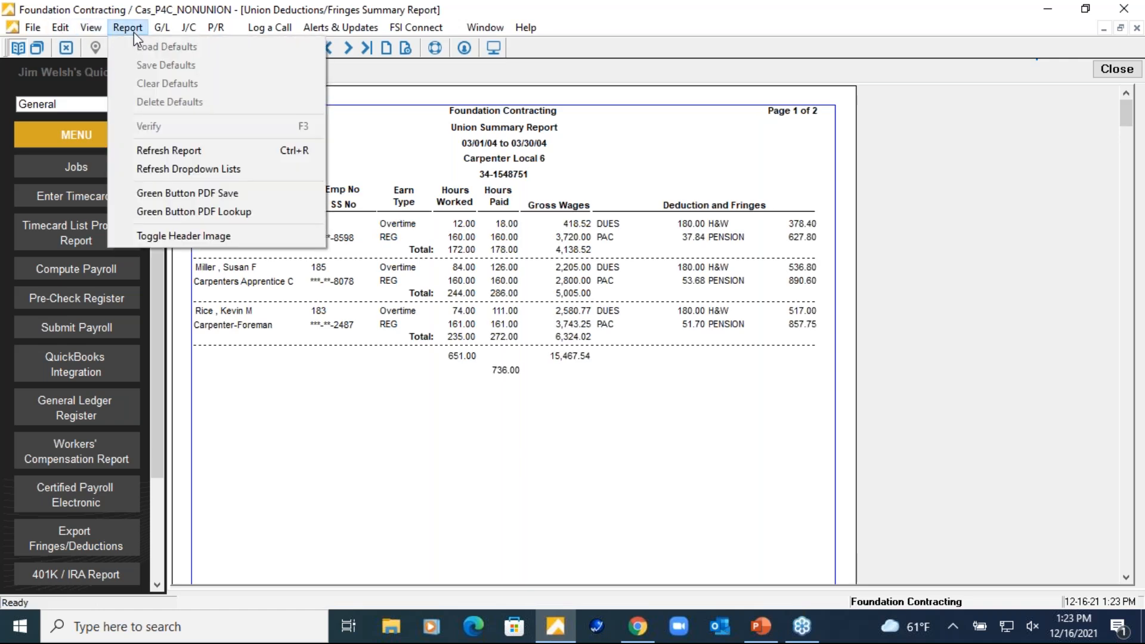
left_click(388, 136)
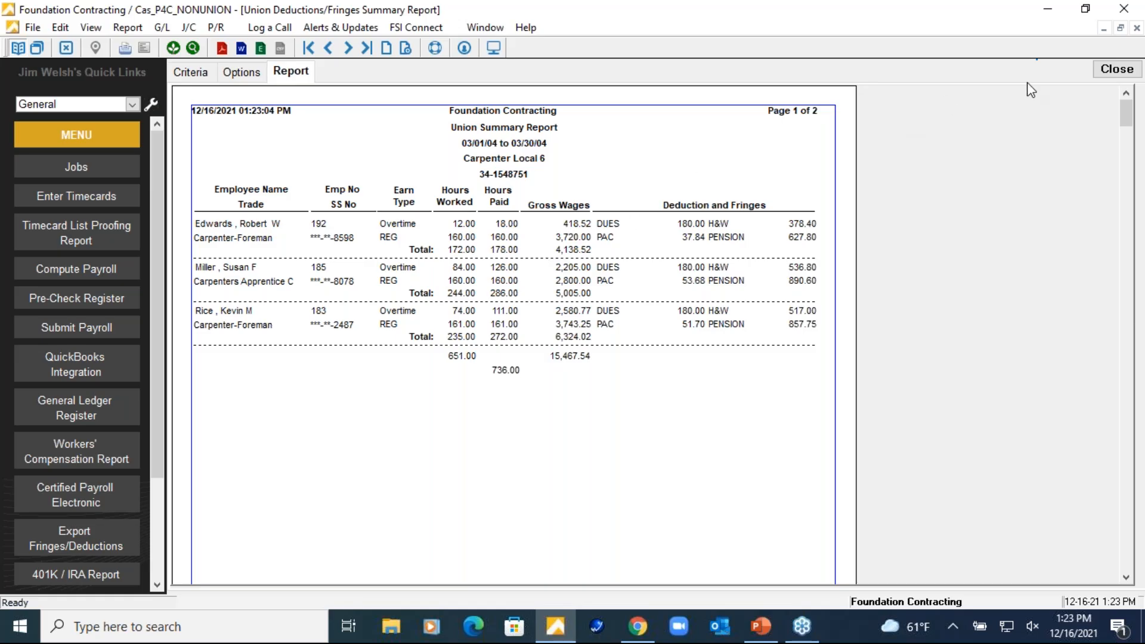
left_click(1103, 75)
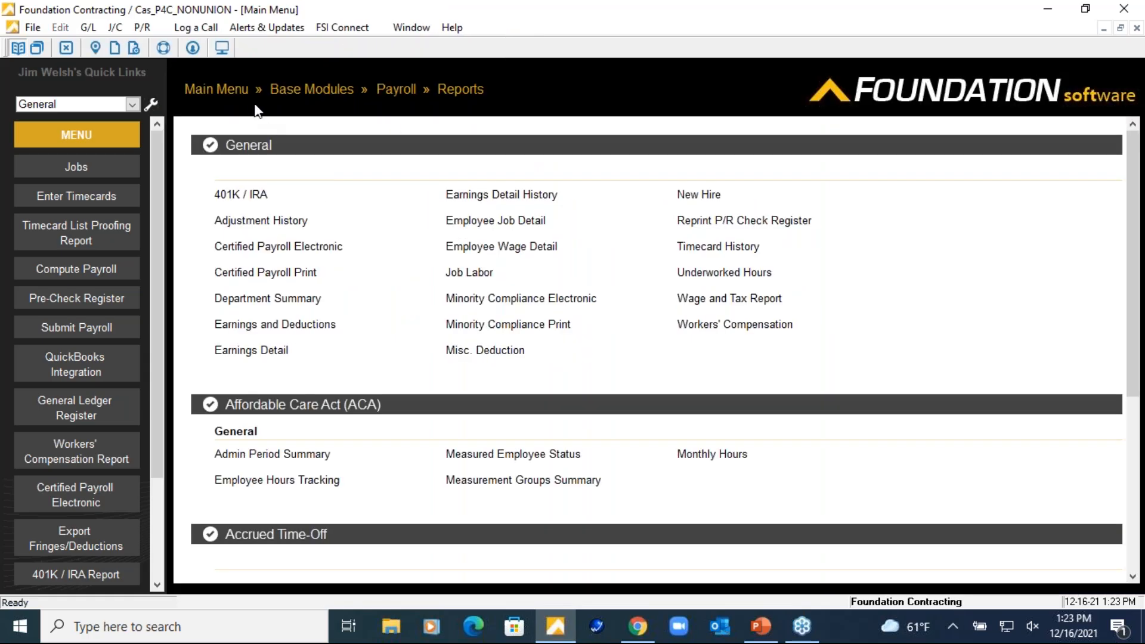
left_click(229, 91)
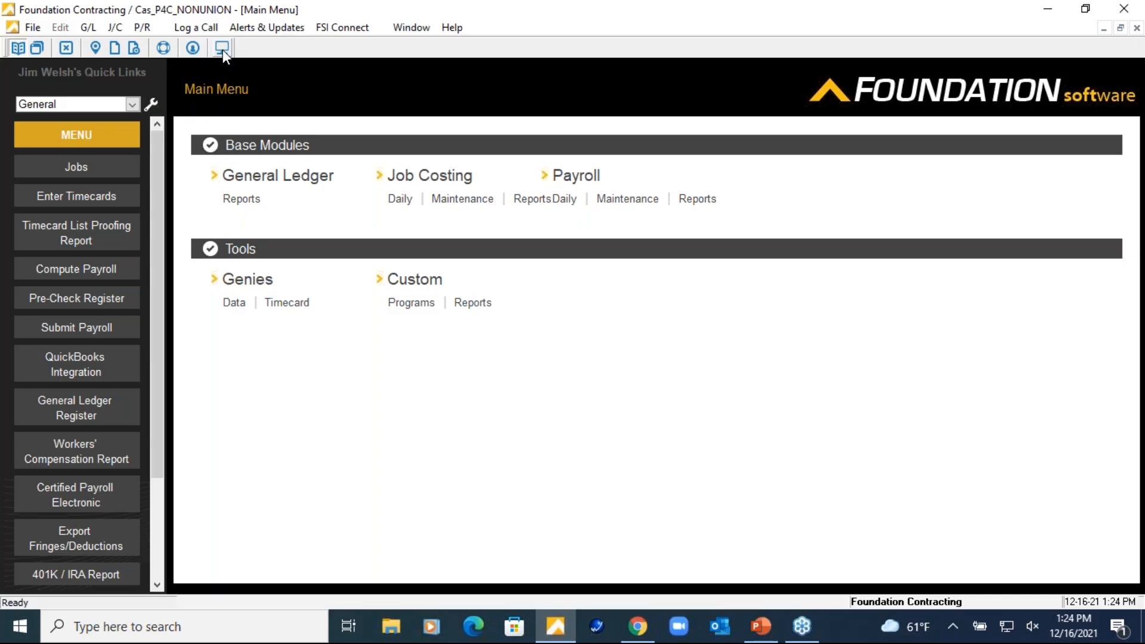
left_click(1132, 52)
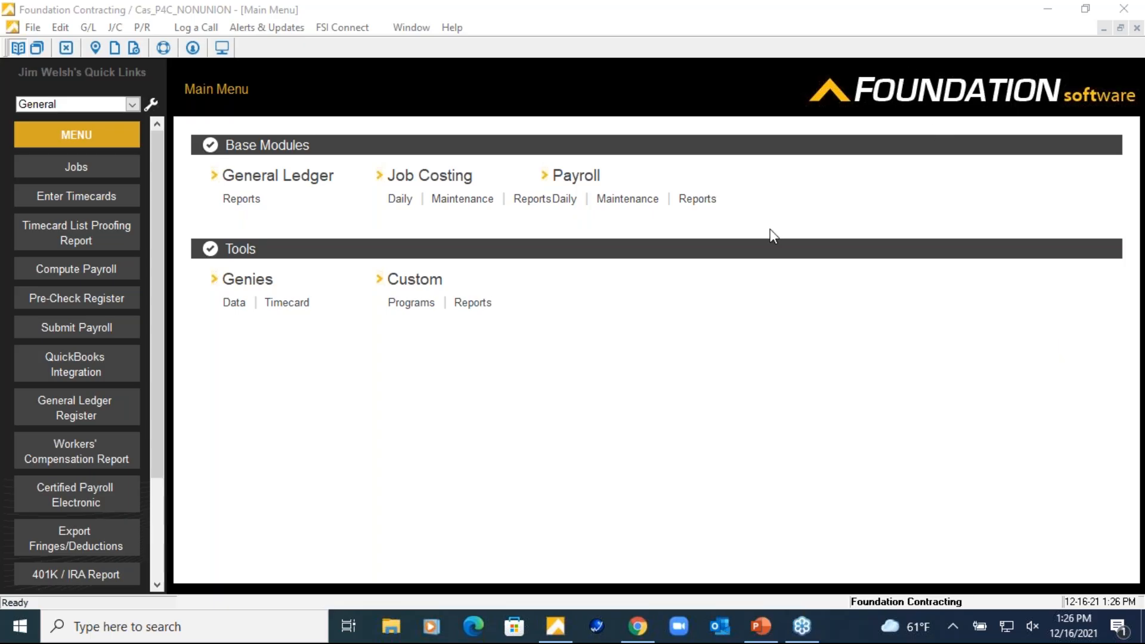
left_click(614, 203)
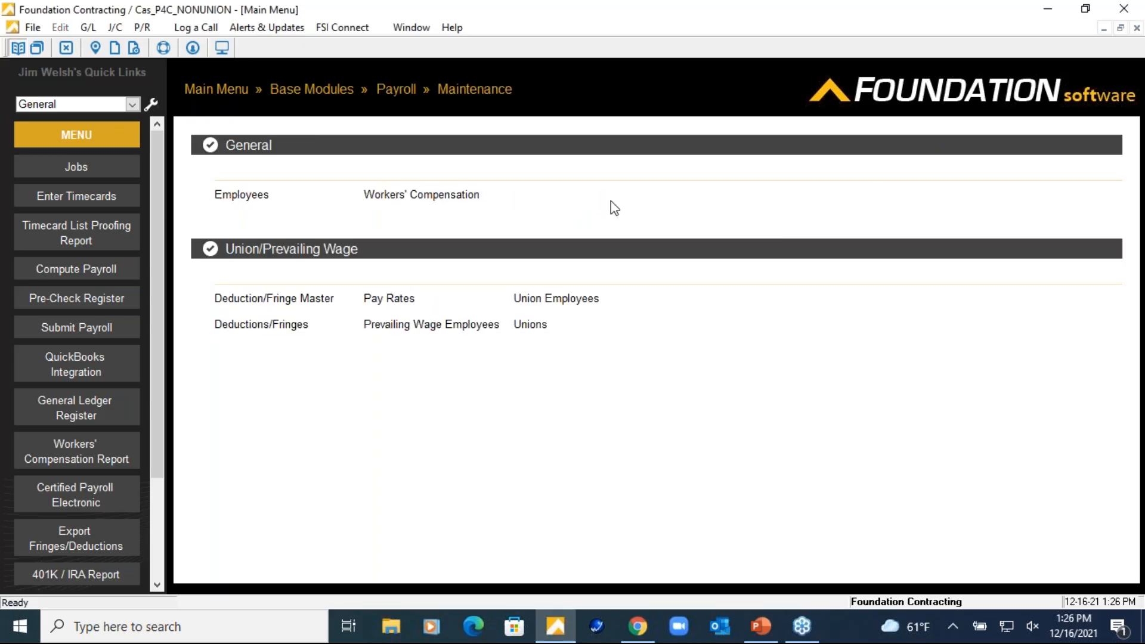
Step: Generate the daily payroll Stub Detail Register, review the first employee's pay stub and fringe amounts per job, and close it
left_click(316, 89)
left_click(563, 197)
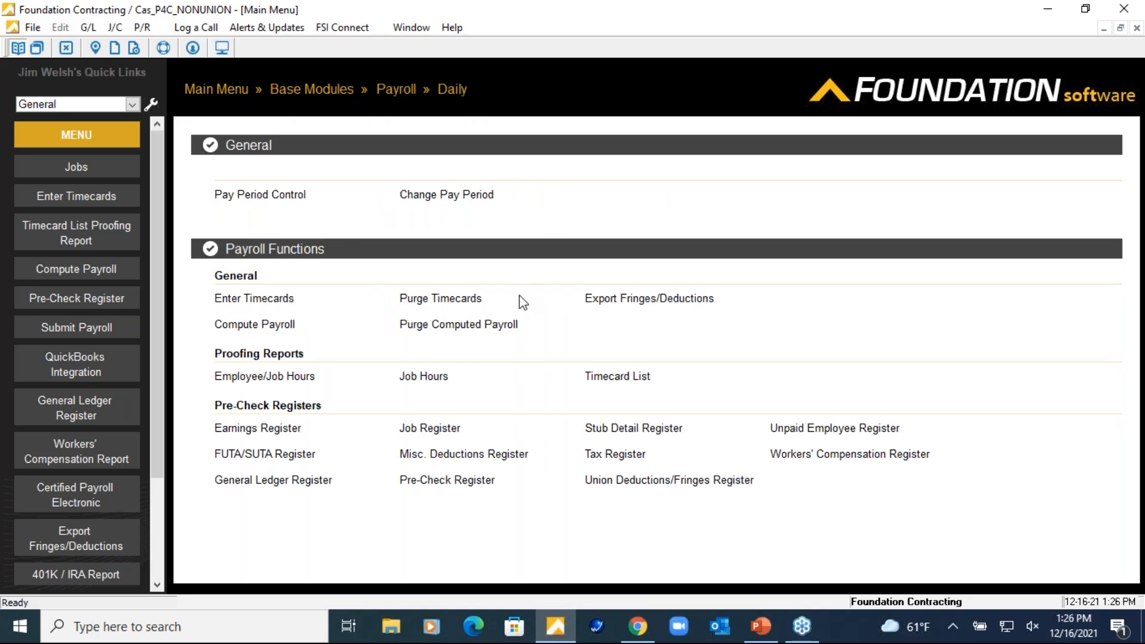
left_click(631, 433)
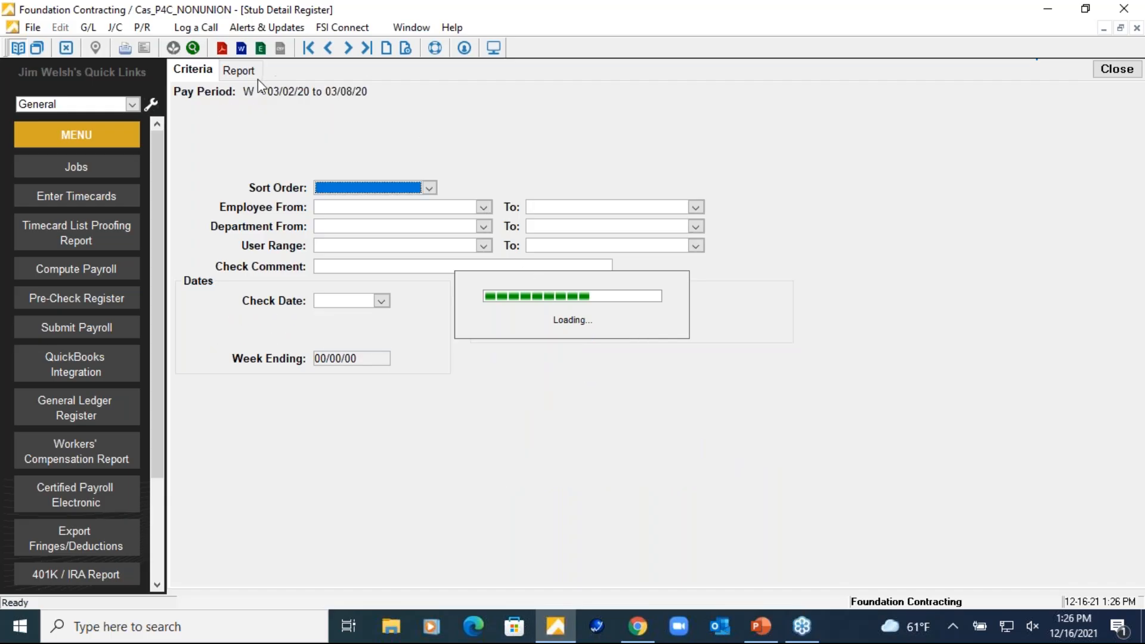
left_click(252, 74)
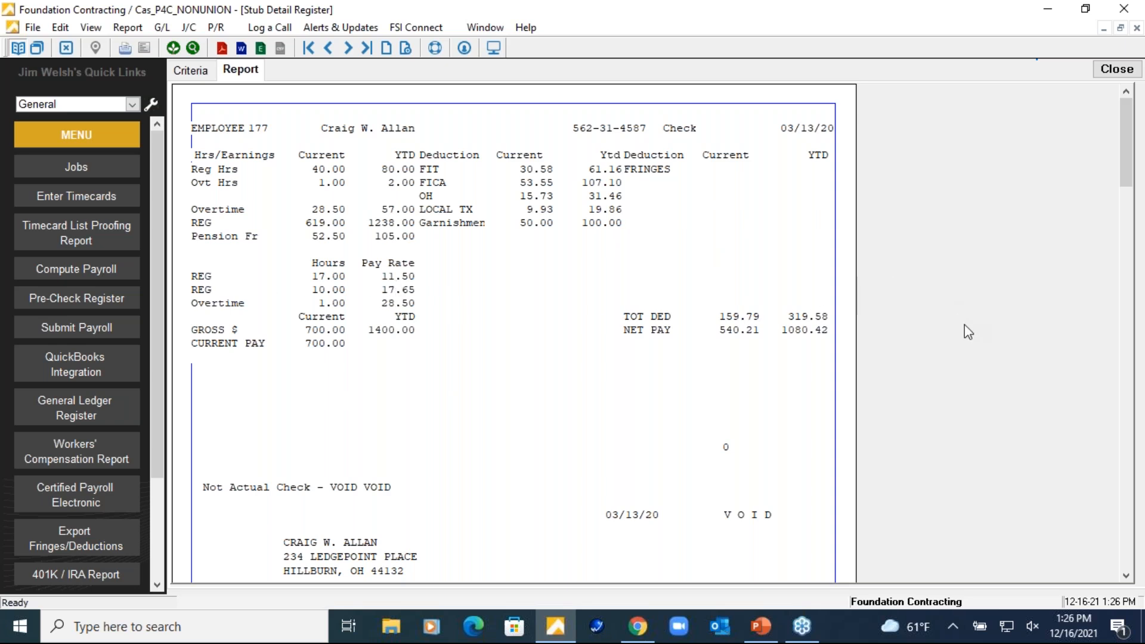
scroll(966, 349, "down", 5)
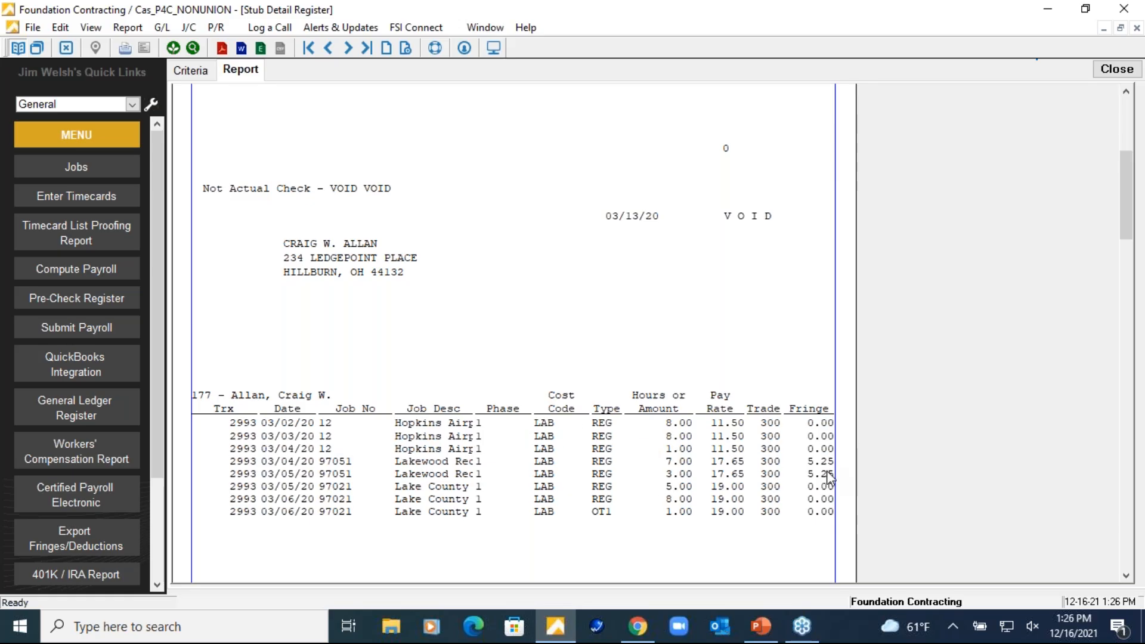
scroll(828, 477, "up", 5)
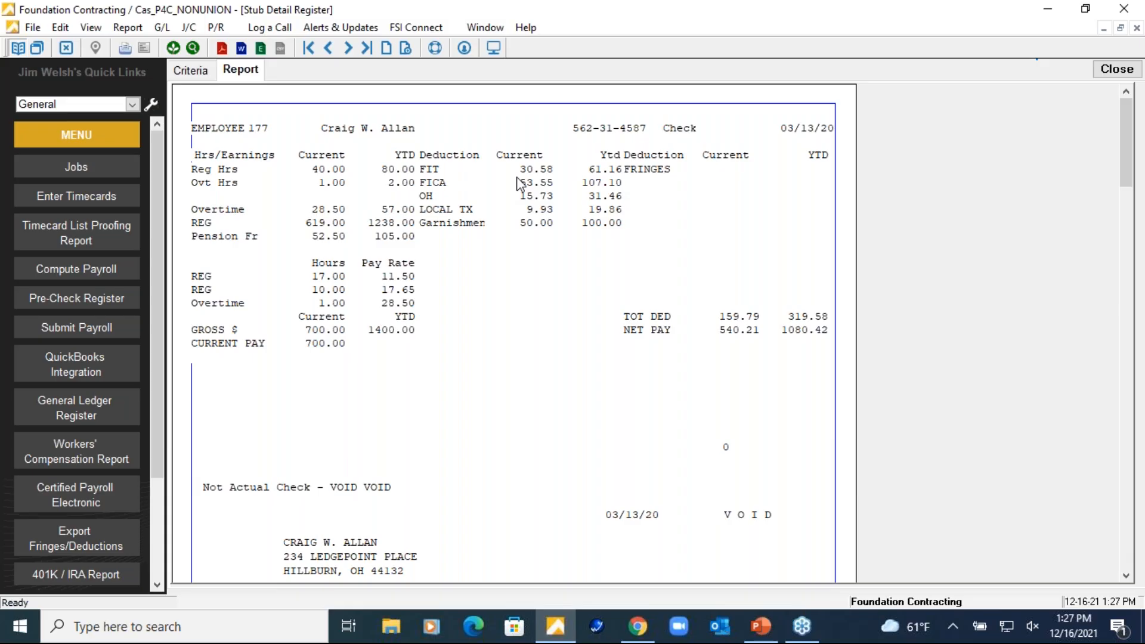
left_click(1100, 70)
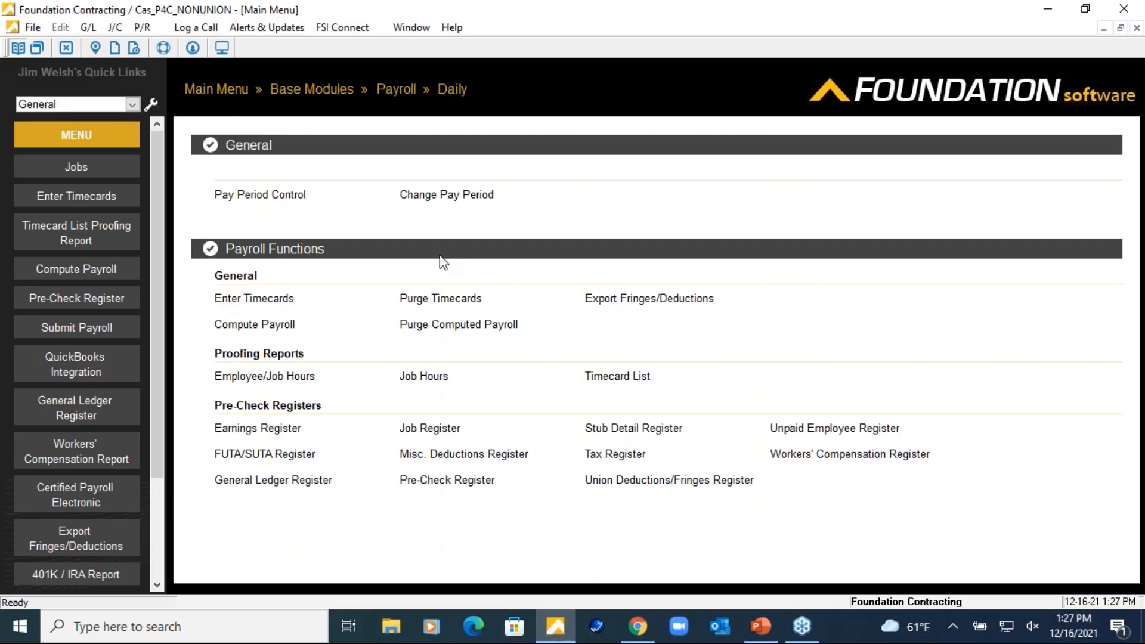
Step: Return to the main menu and switch to the Payroll4Construction-Webinar slide show in PowerPoint
left_click(217, 88)
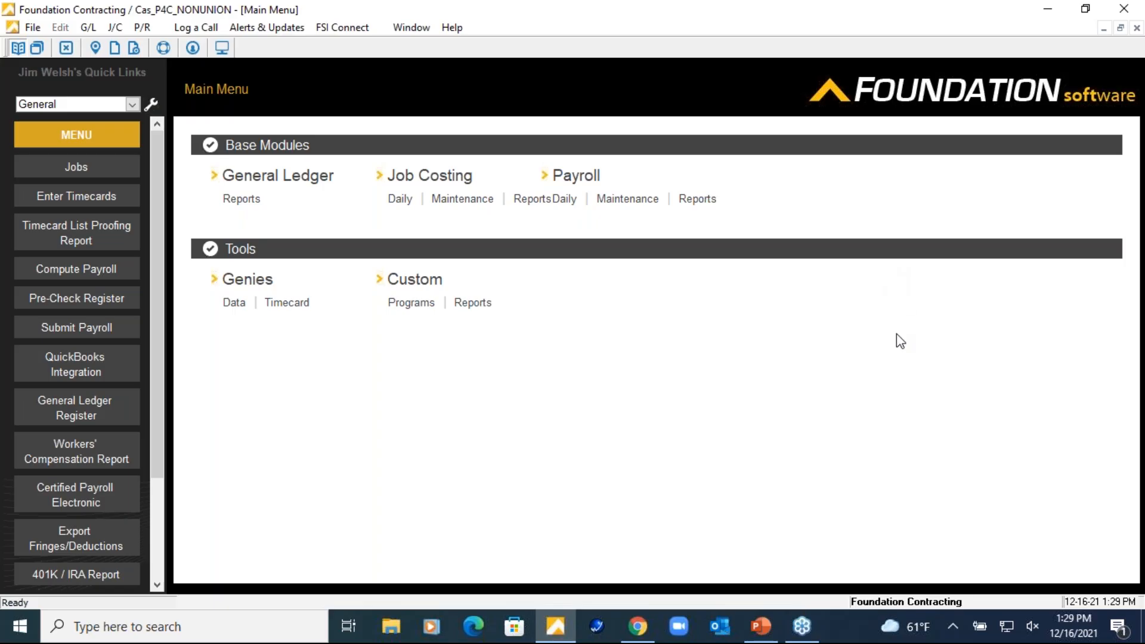
left_click(775, 626)
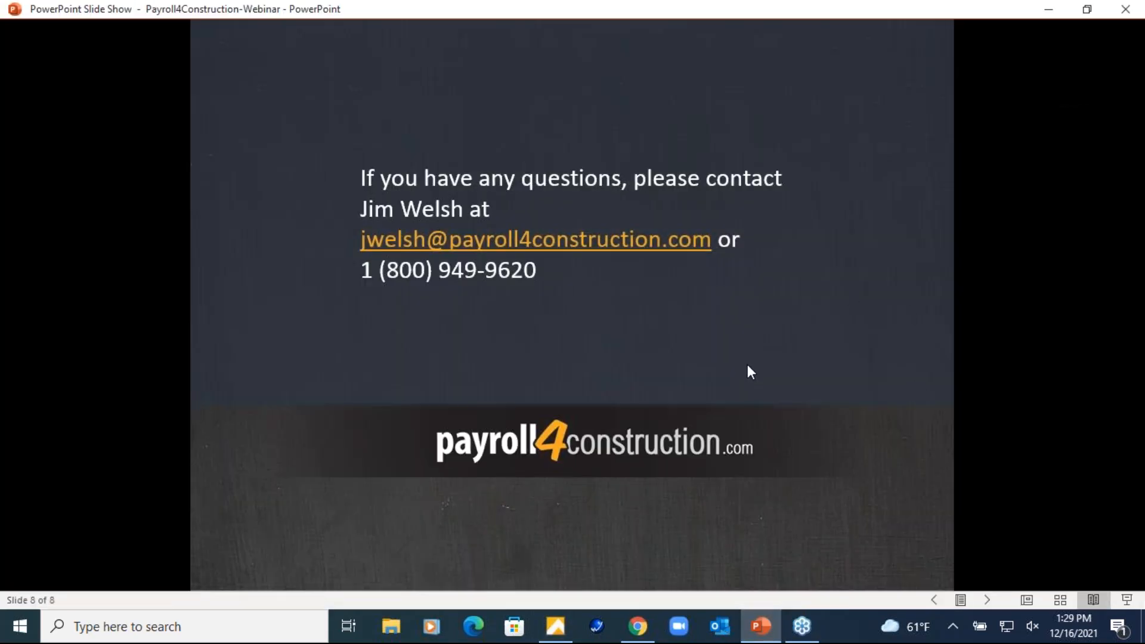